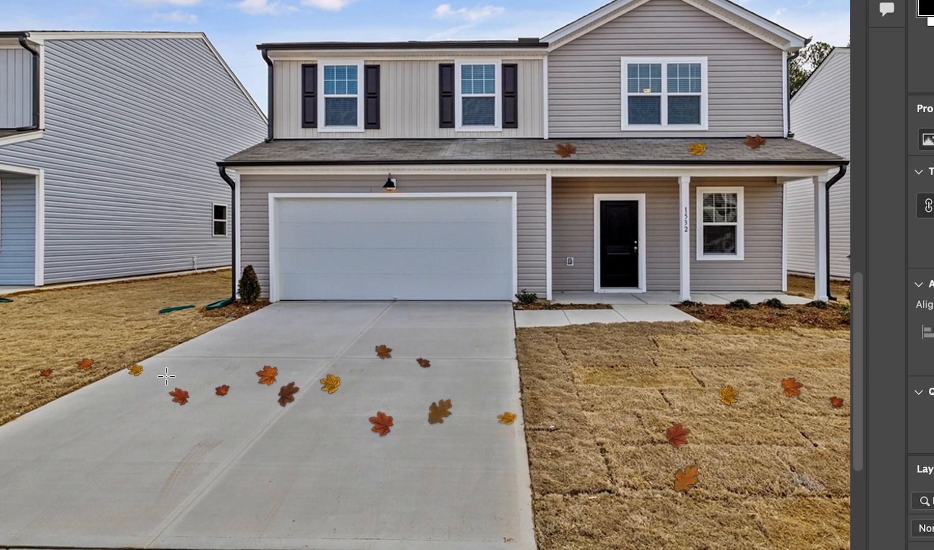
Step: Marquee-select the red leaf on the driveway, about 0.24 by 0.32 in, and start a Content-Aware Fill on it
left_click_drag(166, 376, 201, 421)
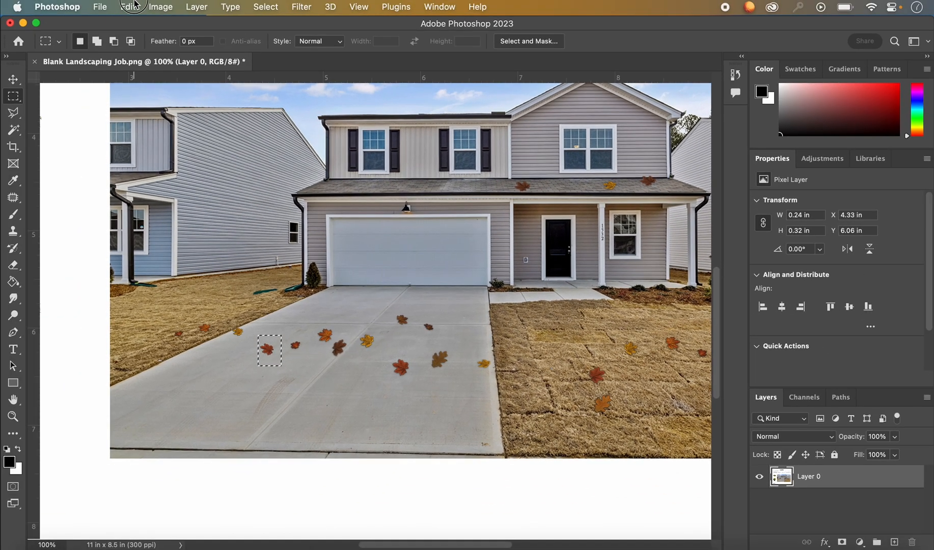
left_click(89, 0)
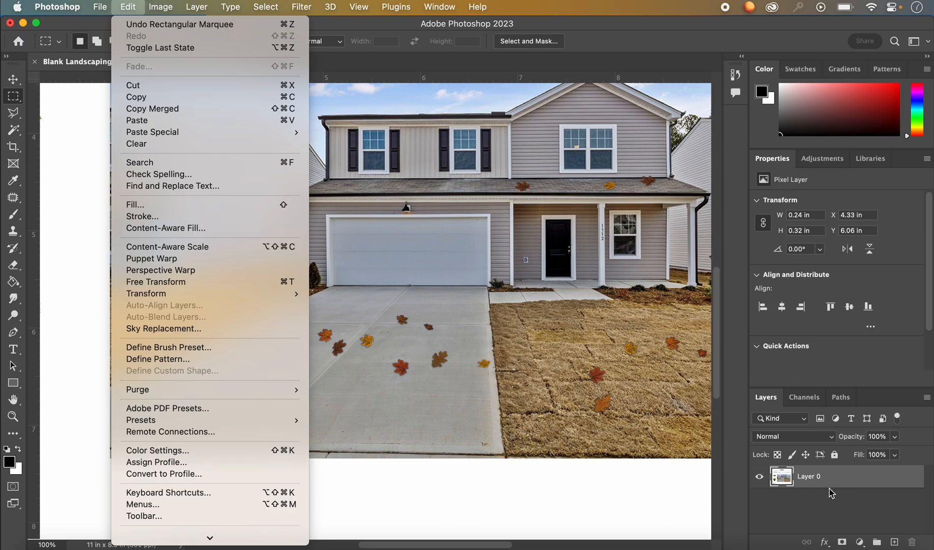
left_click(210, 229)
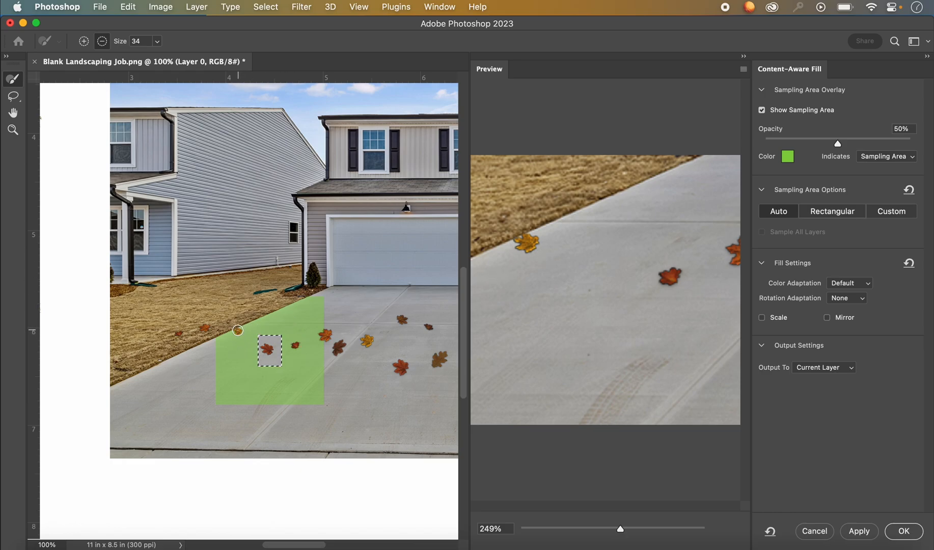
Step: Exclude the neighbouring leaves from the sampling area, fill the red leaf on the current layer, and deselect
mouse_move(237, 329)
left_mouse_down()
mouse_move(229, 335)
mouse_move(238, 329)
left_mouse_up()
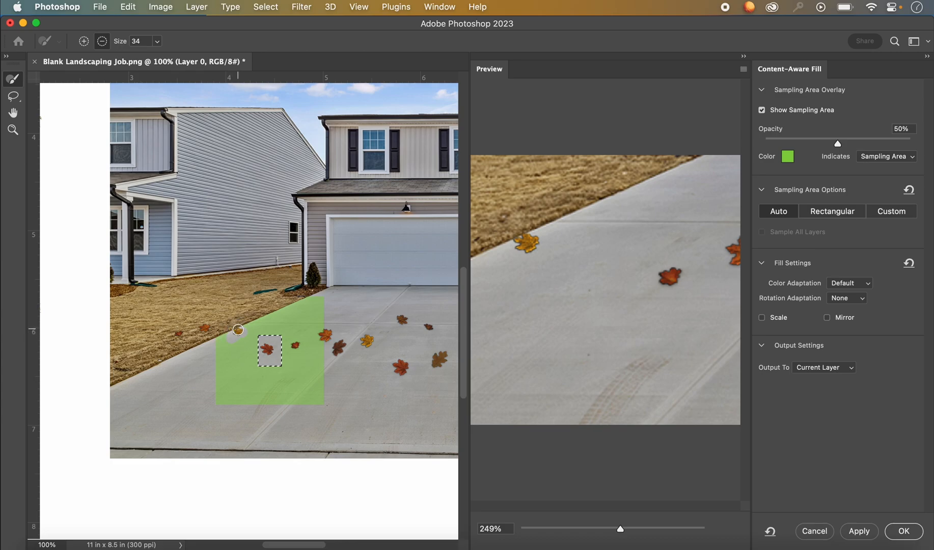
mouse_move(297, 343)
left_mouse_down()
mouse_move(331, 332)
mouse_move(296, 342)
mouse_move(325, 336)
left_mouse_up()
left_click(852, 368)
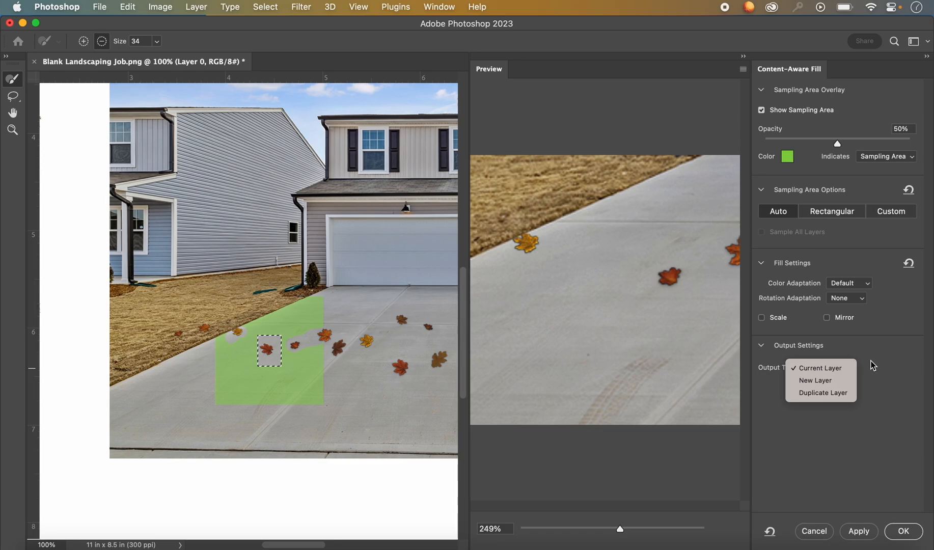
left_click(872, 365)
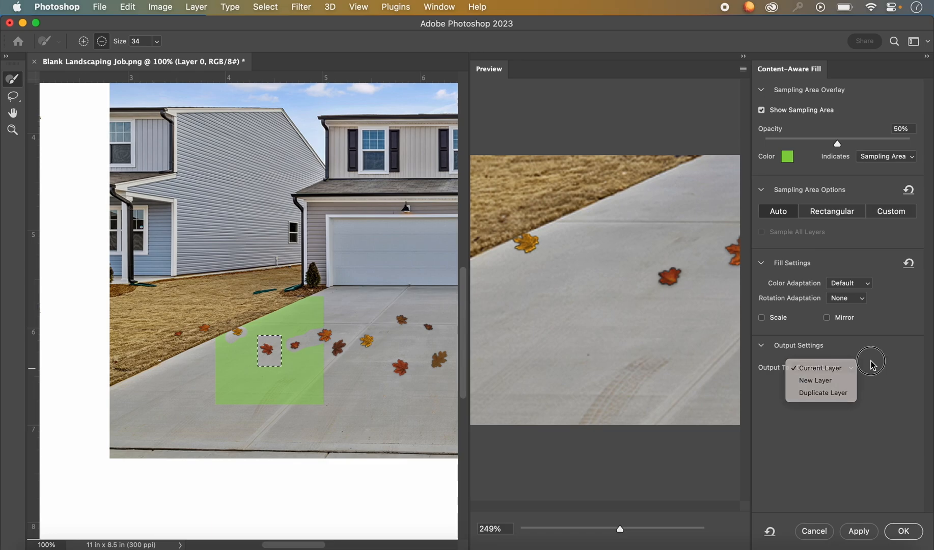
left_click(912, 529)
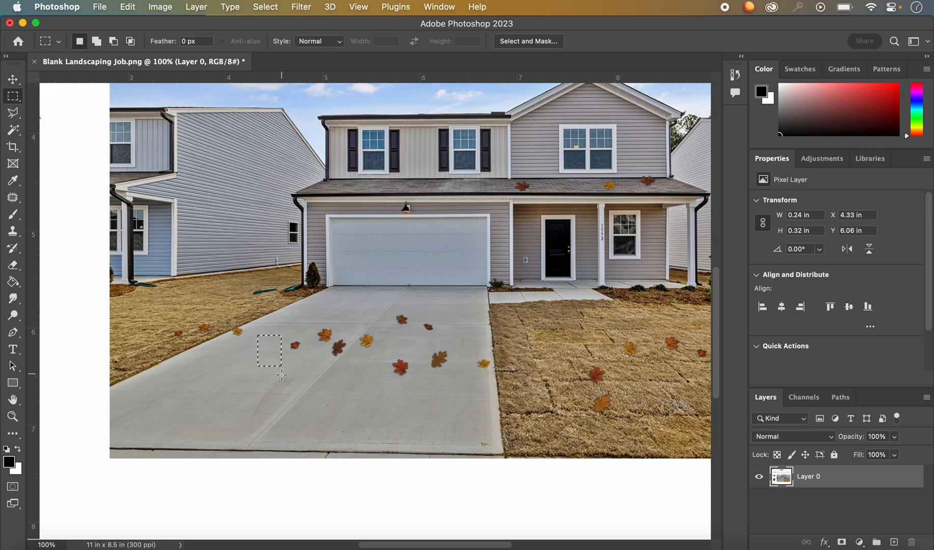
key("super+d")
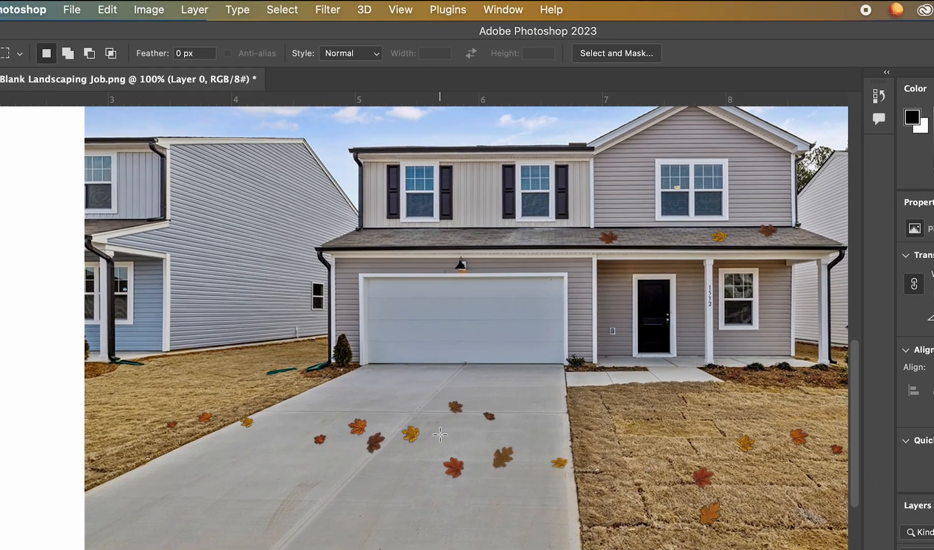
Step: Remove the two leaves on the lower part of the driveway with Content-Aware Fill over a selection about 0.72 by 0.44 in, then deselect
left_click_drag(440, 434, 528, 488)
left_click(107, 10)
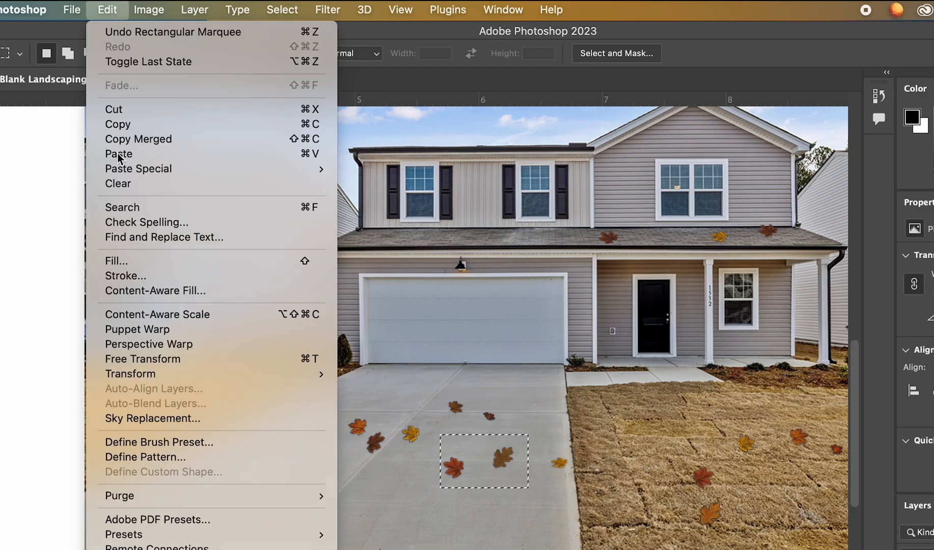
left_click(150, 290)
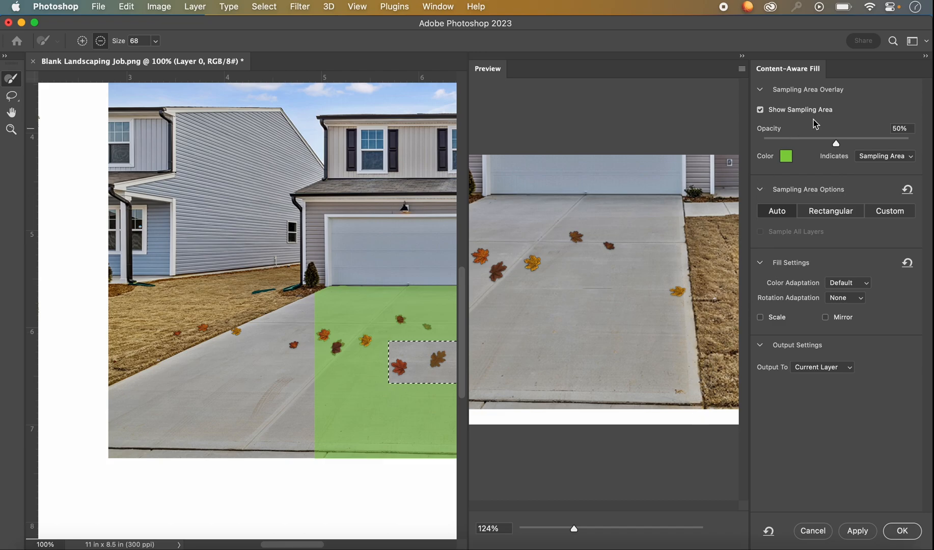
left_click(902, 530)
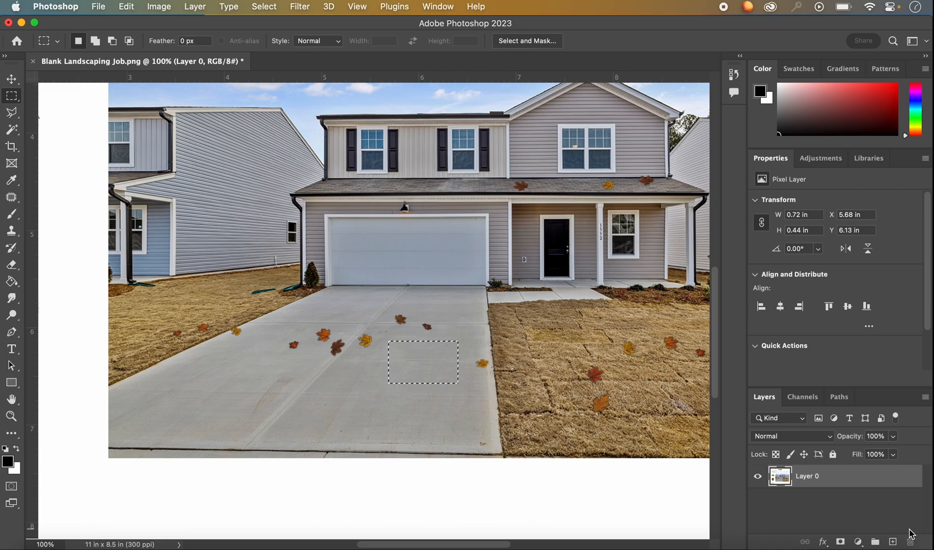
key("super+d")
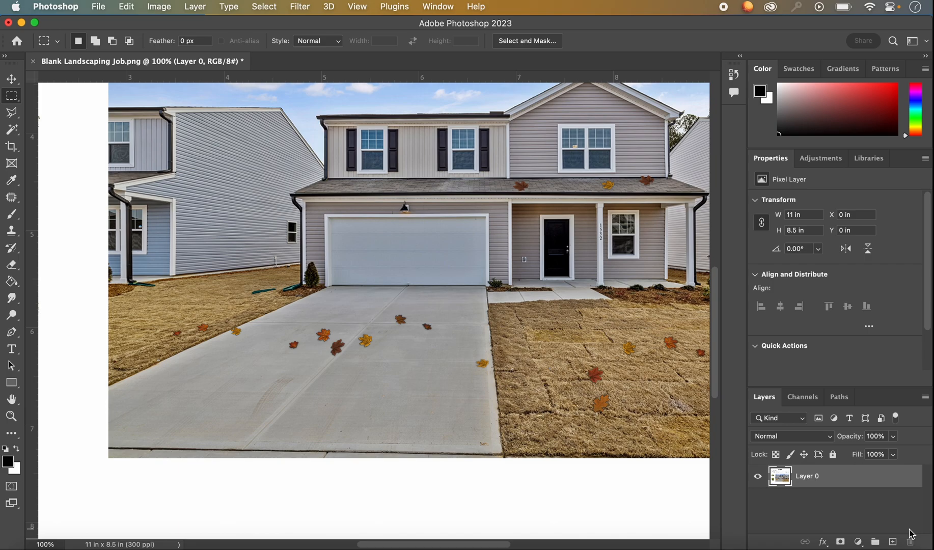
Step: Marquee-select the brown leaf nearest the garage on the porch roof, about 0.21 by 0.13 in, and start a Content-Aware Fill
scroll(613, 400, "right", 3)
scroll(613, 400, "up", 2)
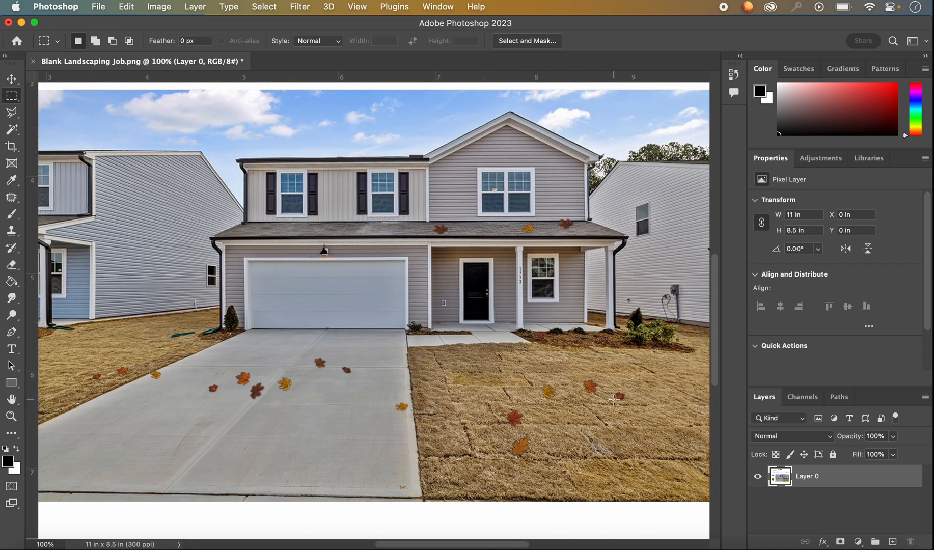
key("super+equal")
key("super+equal")
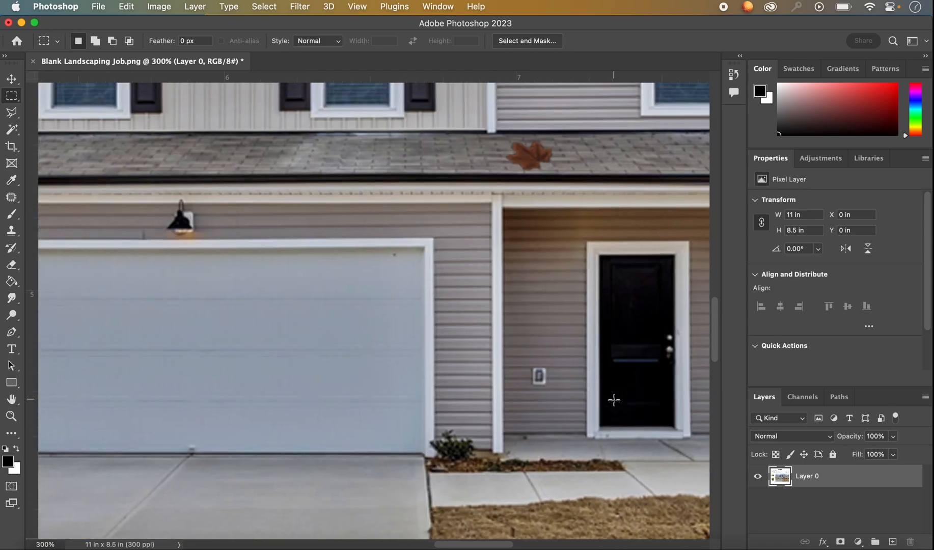
scroll(614, 400, "right", 5)
scroll(614, 400, "up", 2)
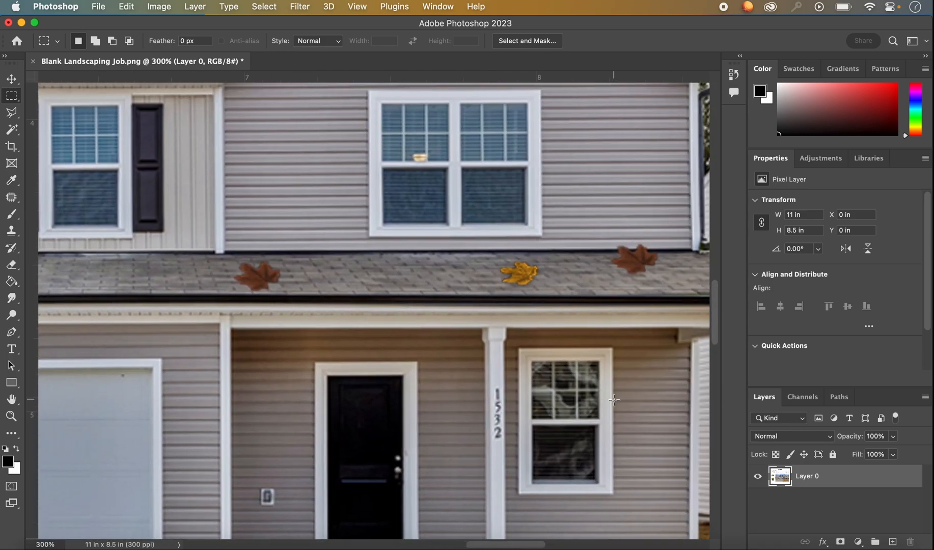
scroll(613, 400, "left", 1)
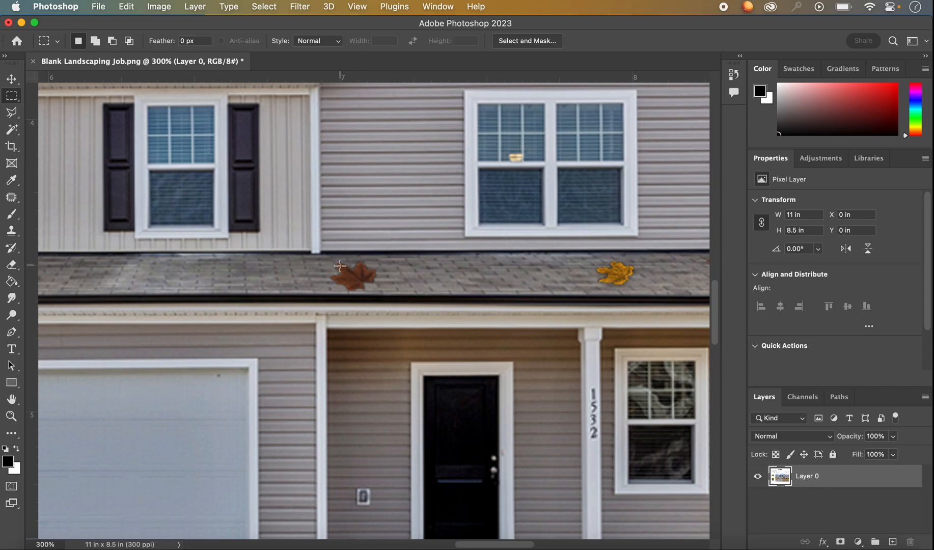
left_click_drag(352, 295, 383, 294)
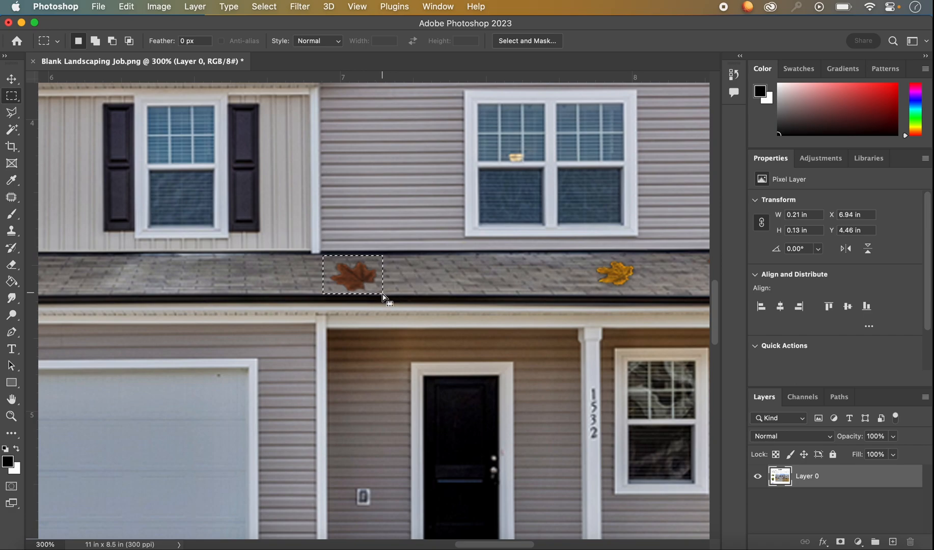
left_click(126, 6)
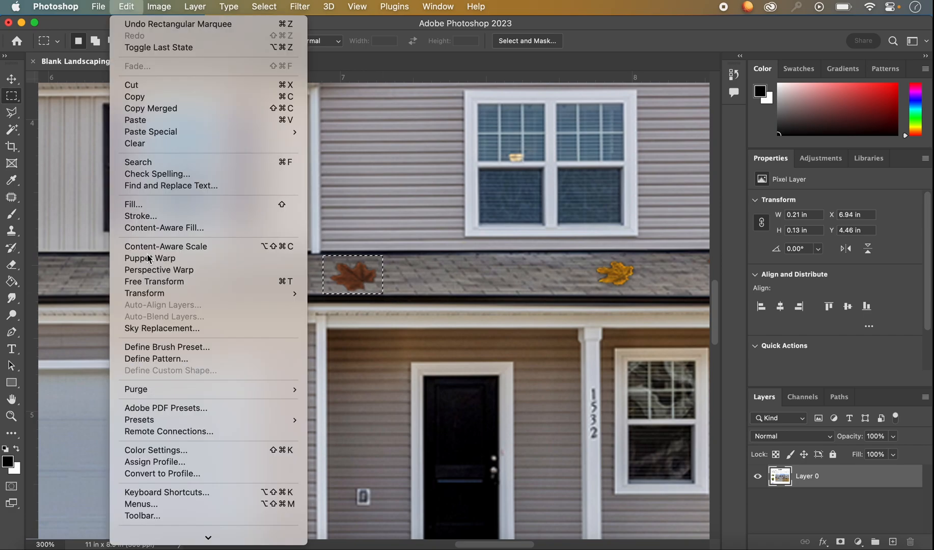
left_click(167, 229)
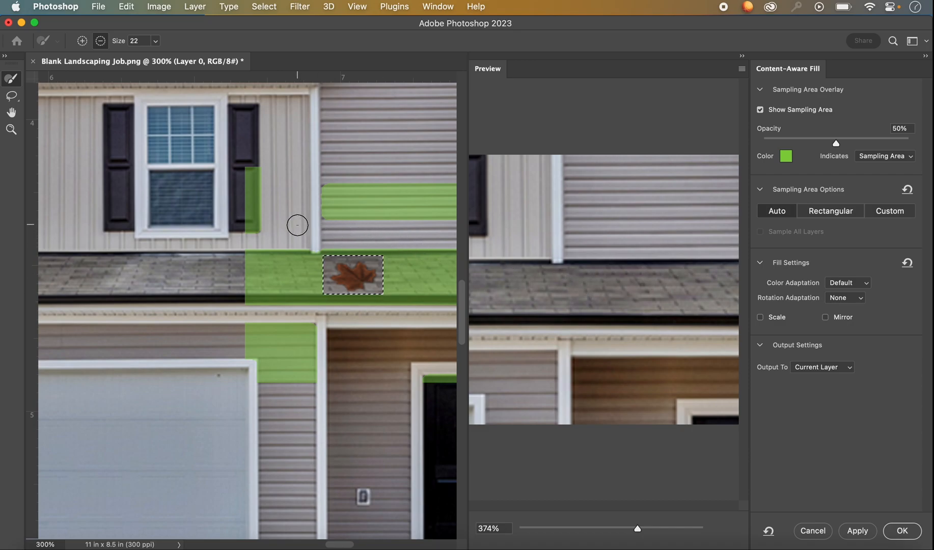
Step: Limit the sampling area to the roof by excluding the shutter, siding and door, apply the fill, and deselect
mouse_move(261, 163)
left_mouse_down()
mouse_move(252, 221)
mouse_move(249, 193)
left_mouse_up()
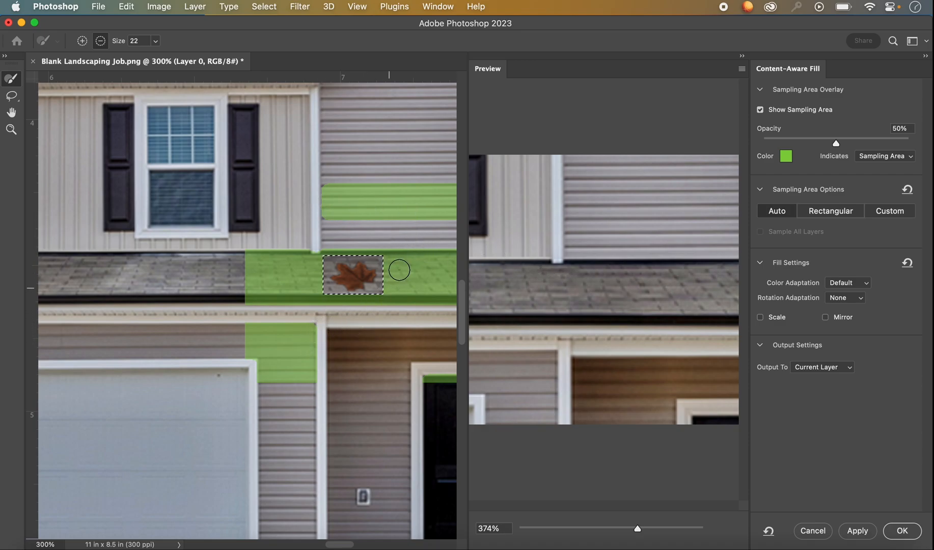
mouse_move(404, 211)
left_mouse_down()
mouse_move(329, 211)
mouse_move(327, 190)
mouse_move(463, 198)
mouse_move(452, 226)
mouse_move(453, 170)
mouse_move(429, 219)
mouse_move(339, 201)
mouse_move(457, 216)
mouse_move(406, 219)
left_mouse_up()
mouse_move(429, 422)
left_mouse_down()
mouse_move(397, 398)
mouse_move(444, 388)
mouse_move(390, 386)
mouse_move(431, 380)
left_mouse_up()
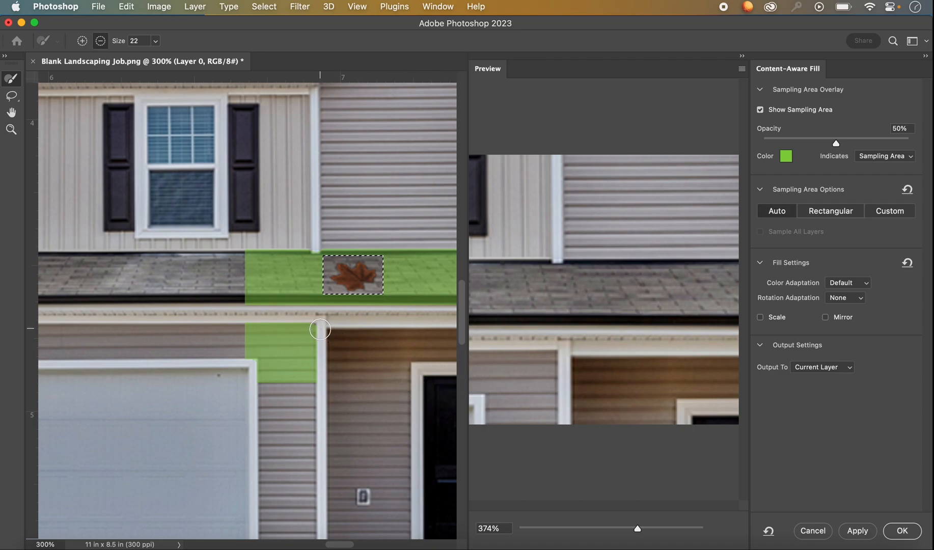
mouse_move(316, 328)
left_mouse_down()
mouse_move(241, 327)
mouse_move(329, 344)
mouse_move(228, 355)
mouse_move(317, 363)
mouse_move(206, 365)
mouse_move(320, 373)
mouse_move(218, 377)
mouse_move(325, 378)
mouse_move(233, 354)
left_mouse_up()
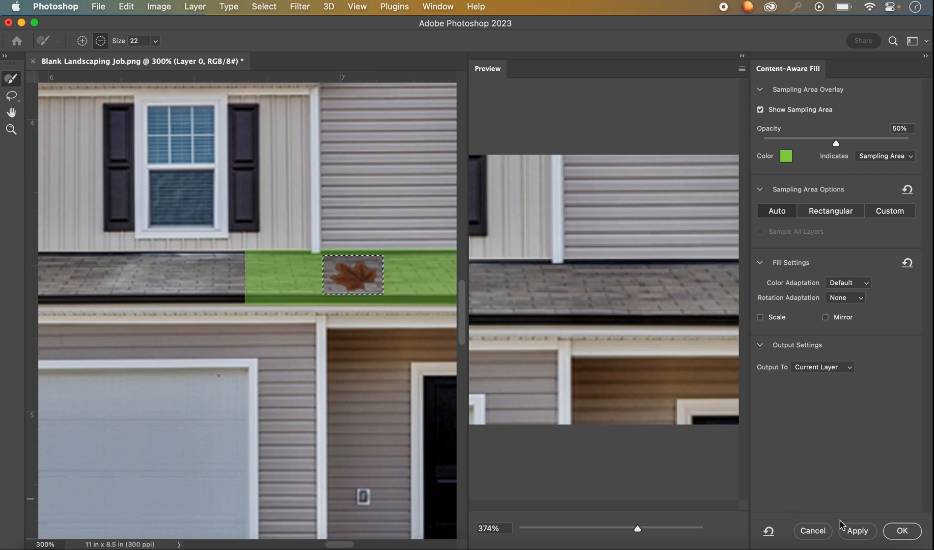
left_click(900, 531)
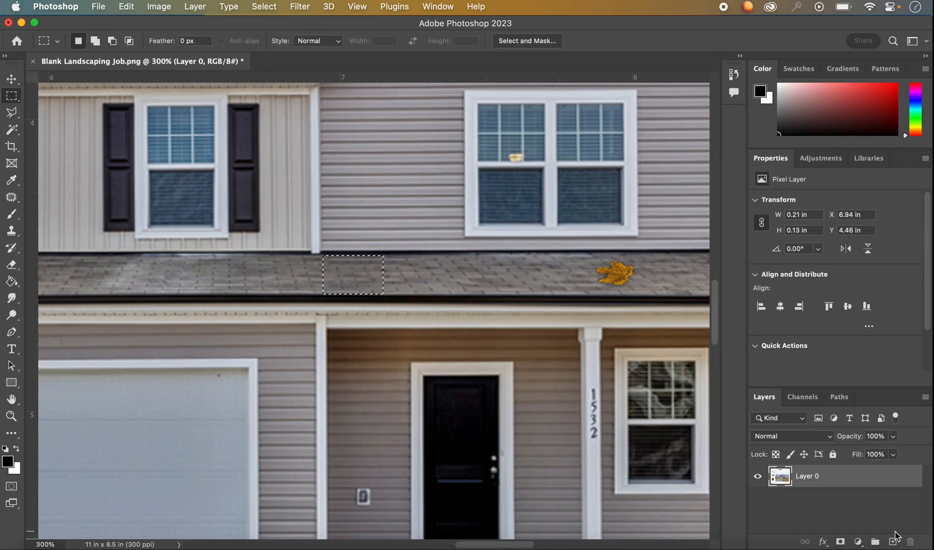
key("super+d")
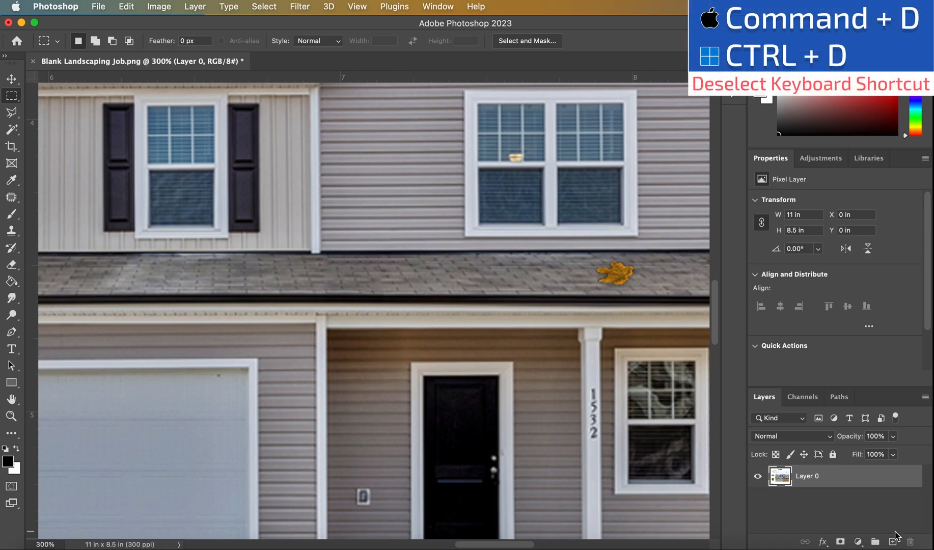
Step: Patch the two yellow leaves and the small brown leaf on the driveway with clean concrete using the Patch tool
key("super+minus")
key("super+minus")
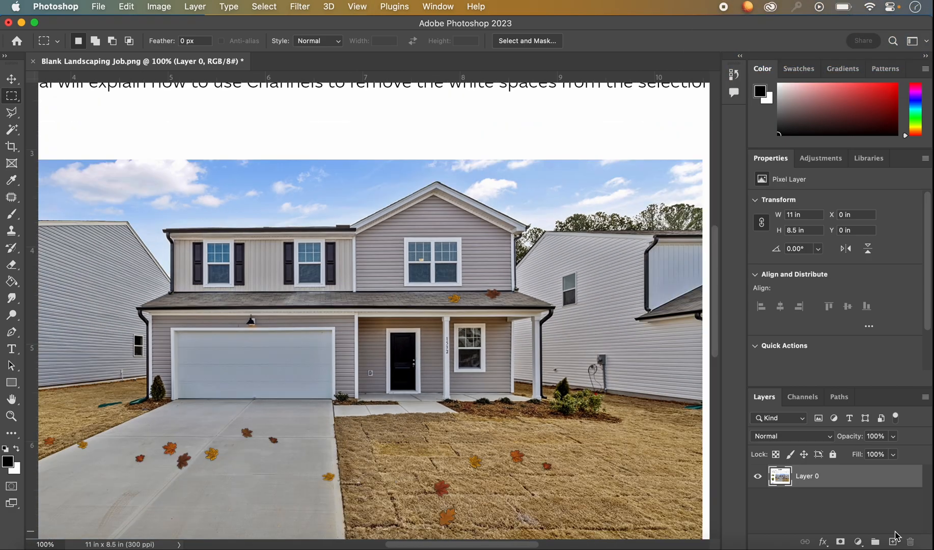
scroll(305, 259, "down", 5)
scroll(305, 259, "left", 5)
left_click(24, 202)
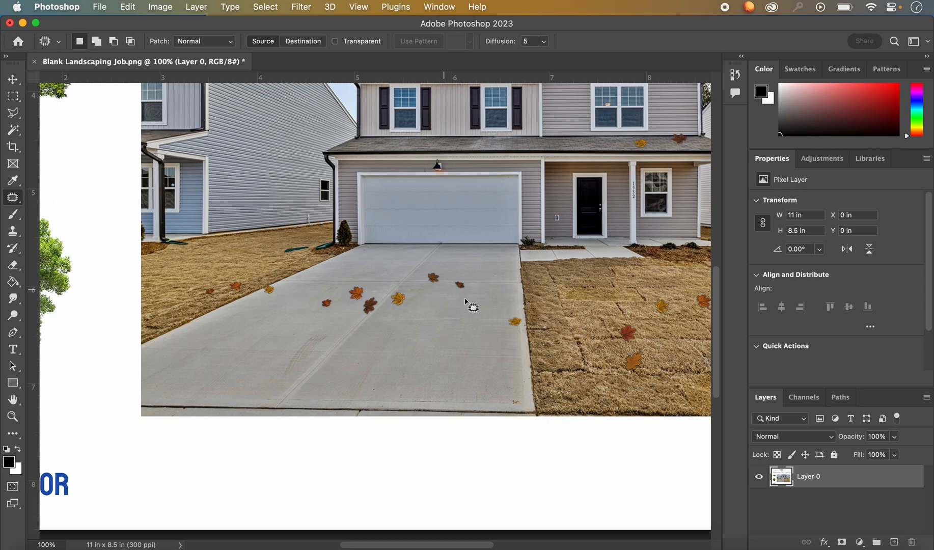
mouse_move(508, 313)
left_mouse_down()
mouse_move(514, 322)
mouse_move(511, 315)
left_mouse_up()
mouse_move(397, 292)
left_mouse_down()
mouse_move(426, 308)
mouse_move(454, 279)
mouse_move(462, 295)
mouse_move(467, 281)
mouse_move(460, 286)
mouse_move(484, 310)
left_mouse_up()
key("ctrl+d")
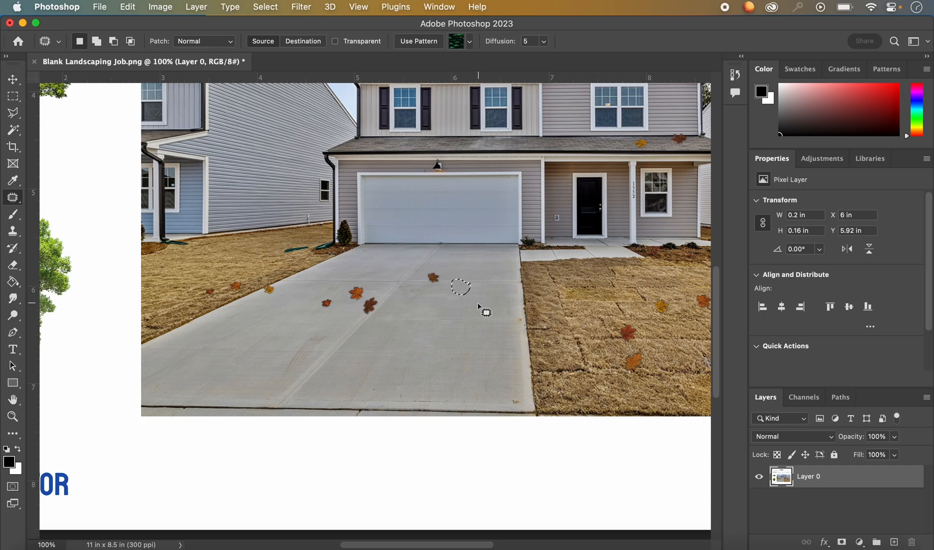
Step: Undo the patch over the small brown leaf on the driveway's horizontal joint
key("super+equal")
key("super+equal")
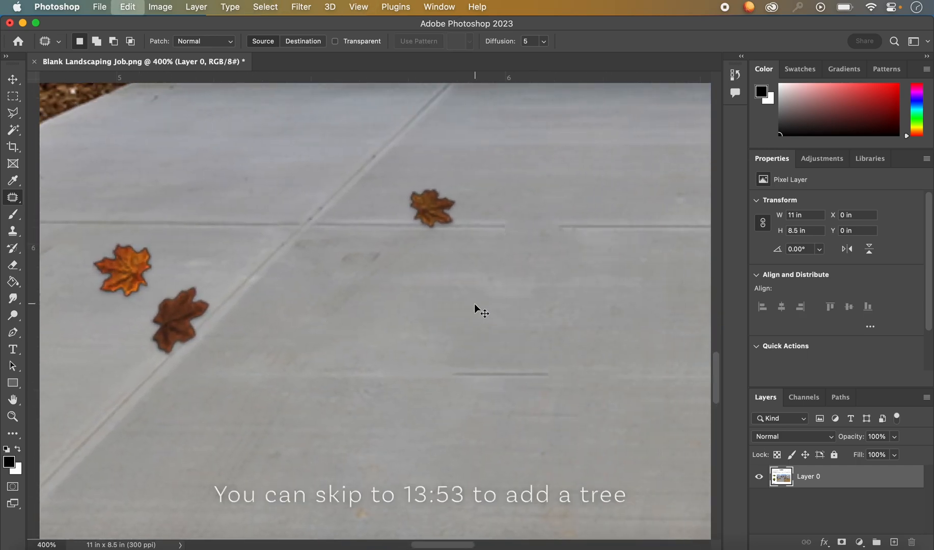
key("super+z")
key("super+z")
key("super+z")
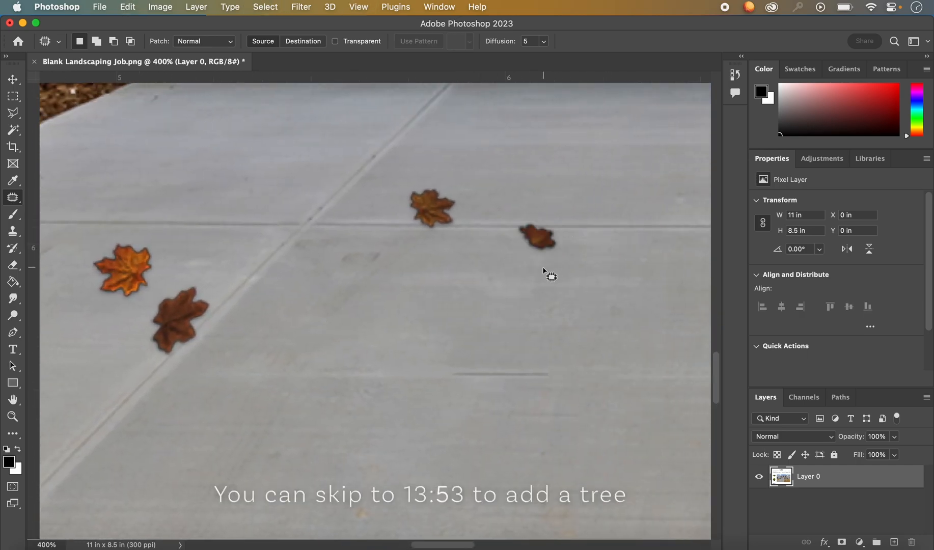
Step: Clone the driveway's joint line over the top of the small brown leaf using the Clone Stamp at size 20
key("s")
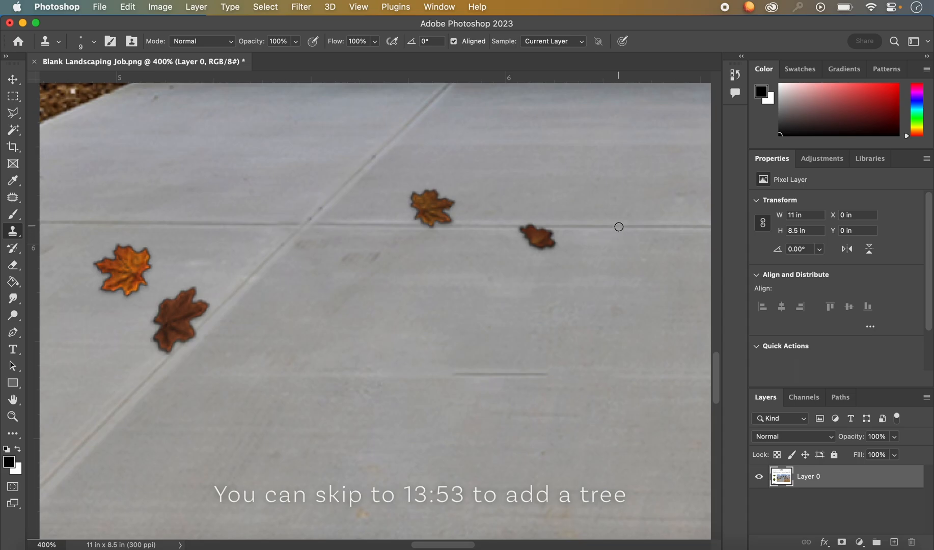
key("bracketright")
key("bracketright")
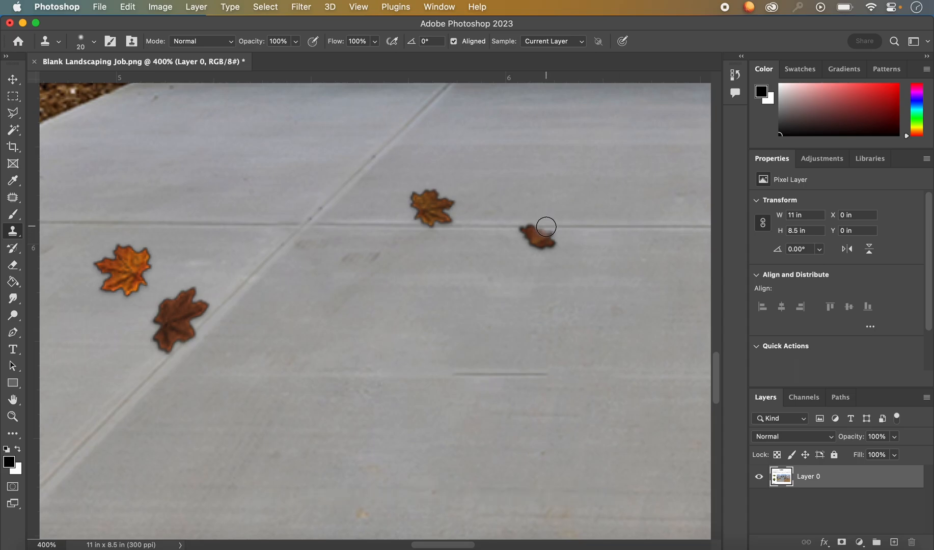
left_click_drag(546, 227, 512, 224)
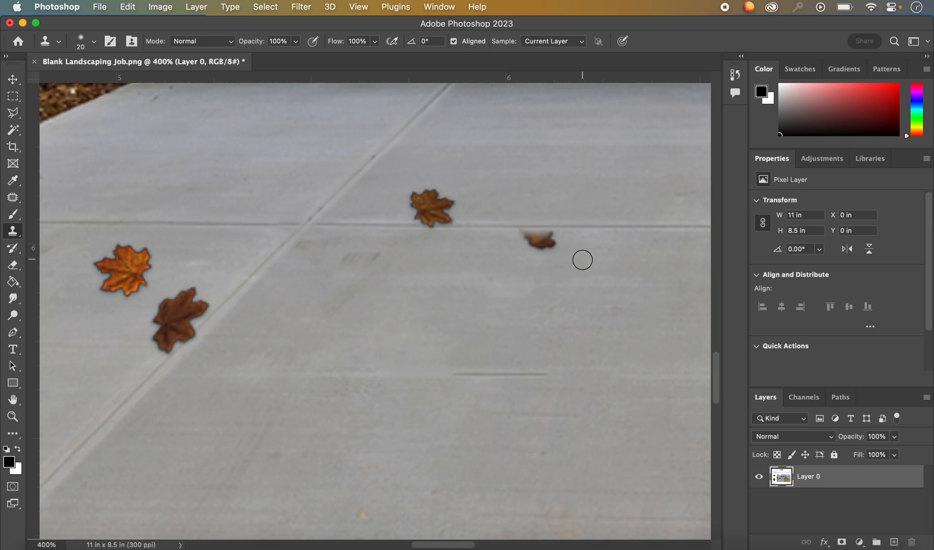
Step: Patch the rest of the small brown leaf and its leftover smudge below the joint with clean concrete
left_click(13, 197)
left_click(77, 219)
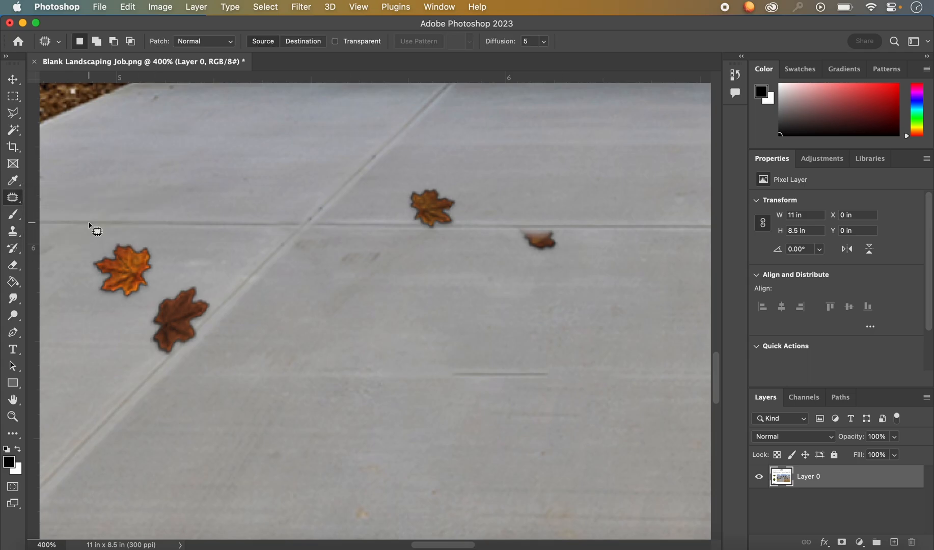
mouse_move(559, 234)
left_mouse_down()
mouse_move(516, 233)
mouse_move(559, 248)
mouse_move(558, 231)
mouse_move(542, 236)
mouse_move(544, 279)
left_mouse_up()
key("super+d")
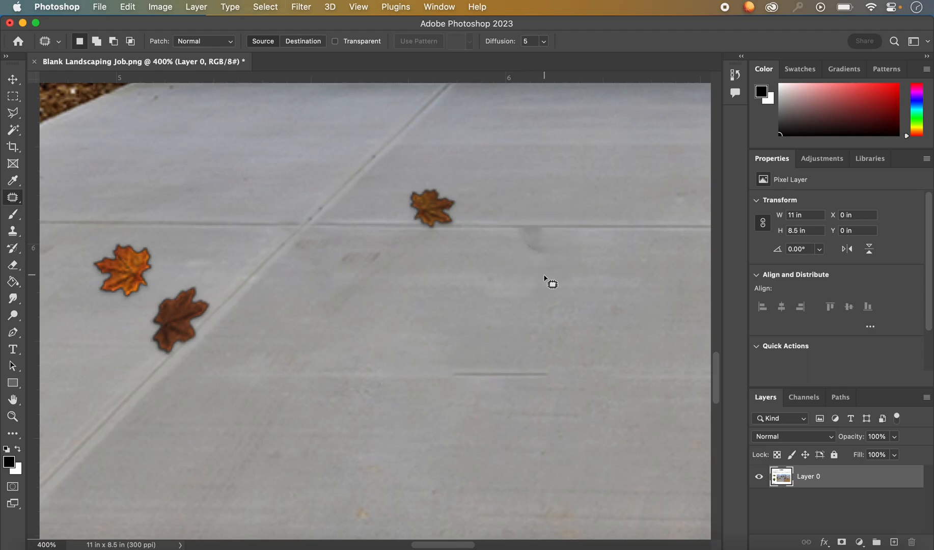
mouse_move(577, 237)
left_mouse_down()
mouse_move(523, 229)
mouse_move(537, 262)
mouse_move(575, 232)
left_mouse_up()
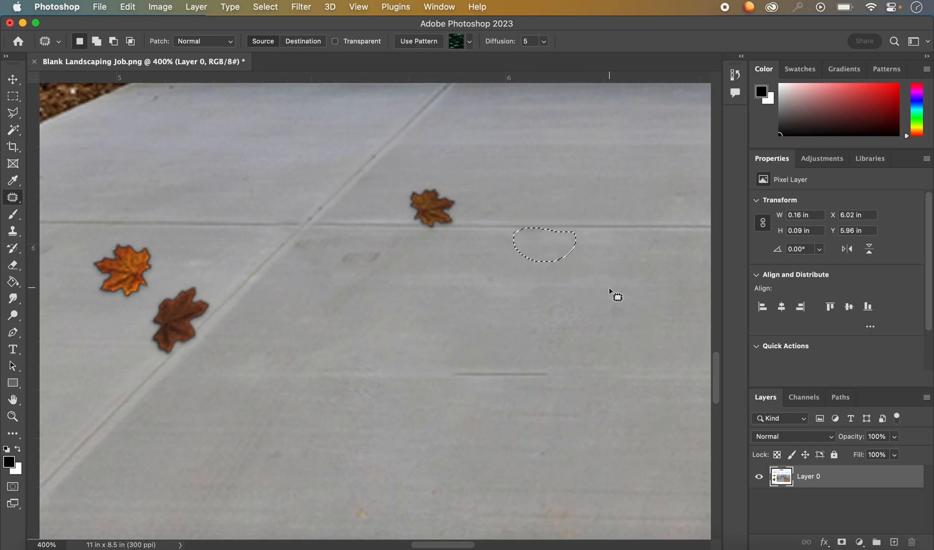
Step: Clone the driveway's horizontal joint line over the lower part of the brown leaf using the Clone Stamp at size 35
key("super+d")
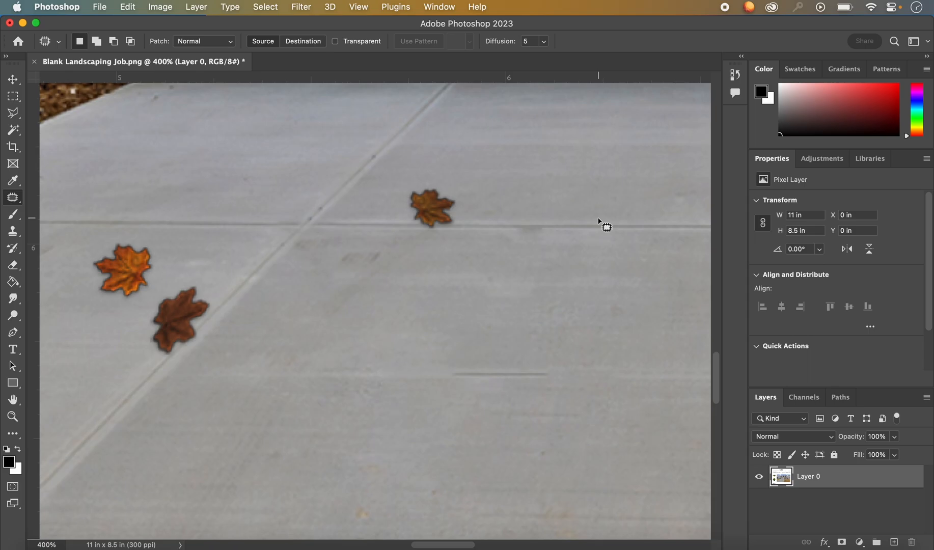
key("s")
key("bracketright")
key("bracketright")
key("bracketright")
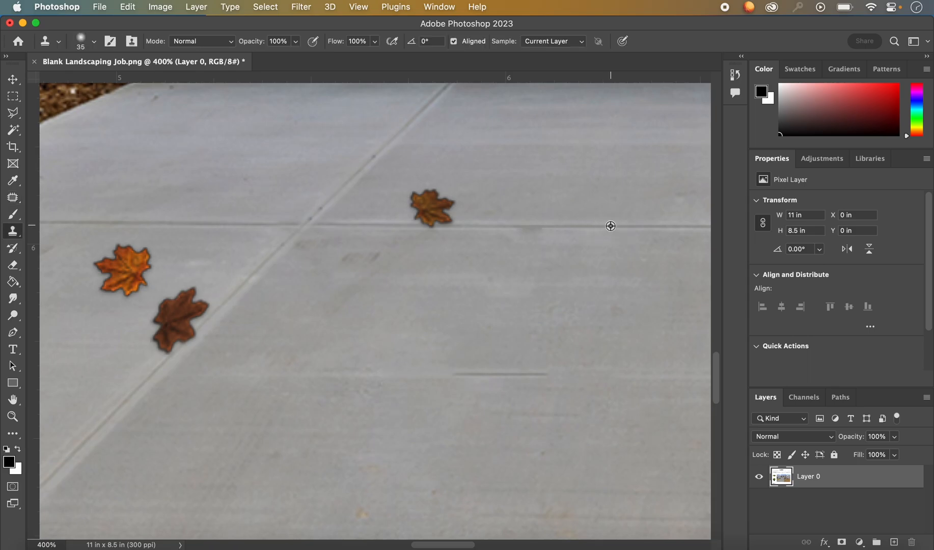
left_click(610, 226, "alt")
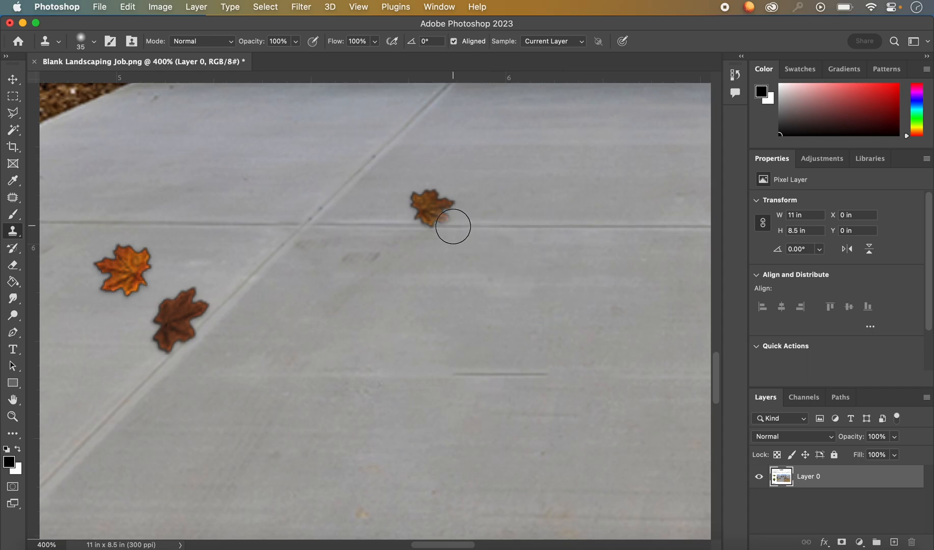
left_click(502, 227, "alt")
left_click_drag(442, 226, 420, 224)
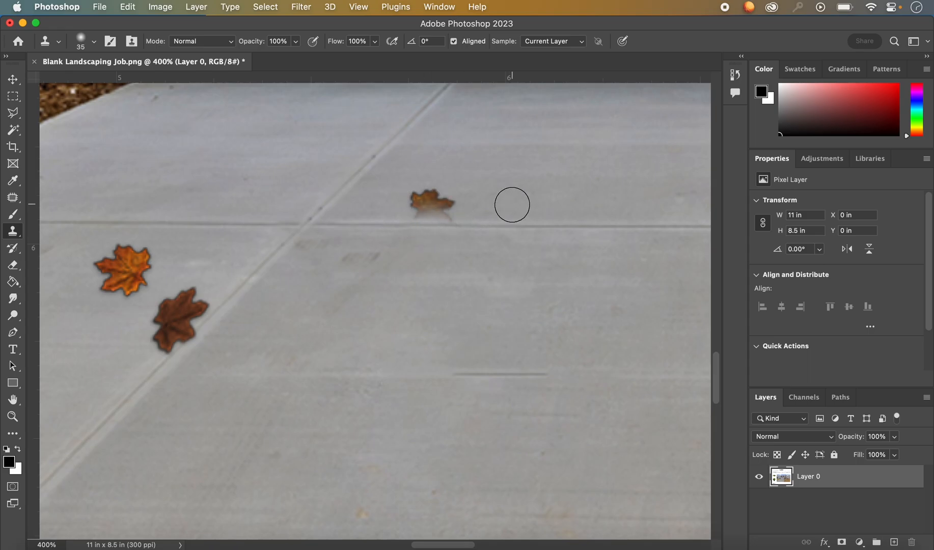
Step: Patch the rest of the brown leaf above the driveway joint with clean concrete and clear the selection
left_click(13, 198)
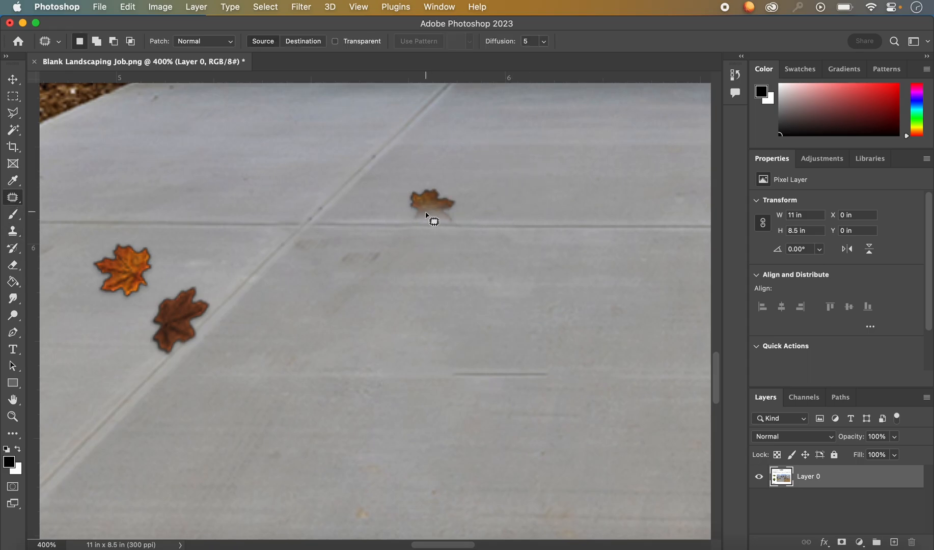
mouse_move(458, 173)
left_mouse_down()
mouse_move(407, 186)
mouse_move(405, 213)
mouse_move(448, 226)
mouse_move(457, 179)
left_mouse_up()
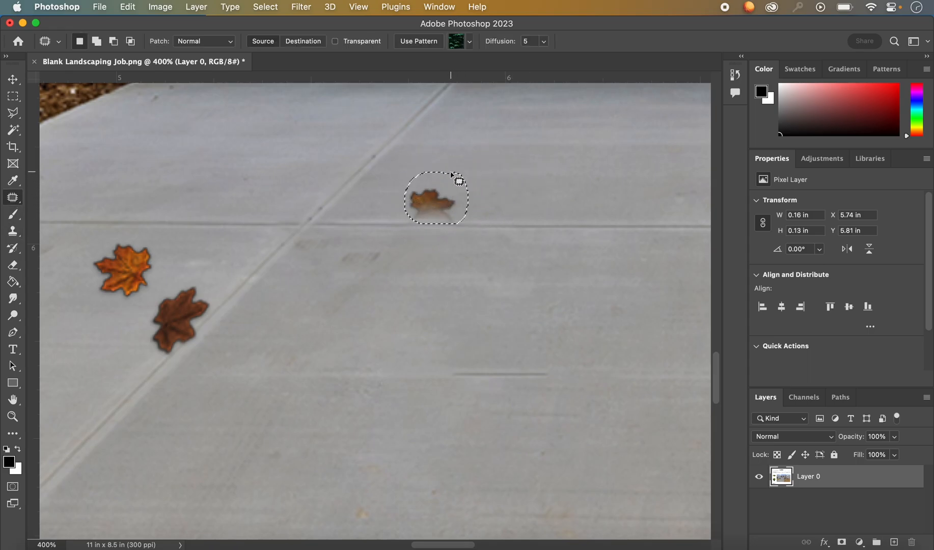
mouse_move(516, 178)
left_mouse_down()
mouse_move(505, 178)
mouse_move(529, 178)
left_mouse_up()
mouse_move(457, 187)
left_mouse_down()
mouse_move(442, 188)
mouse_move(413, 220)
mouse_move(469, 211)
mouse_move(461, 202)
mouse_move(531, 201)
left_mouse_up()
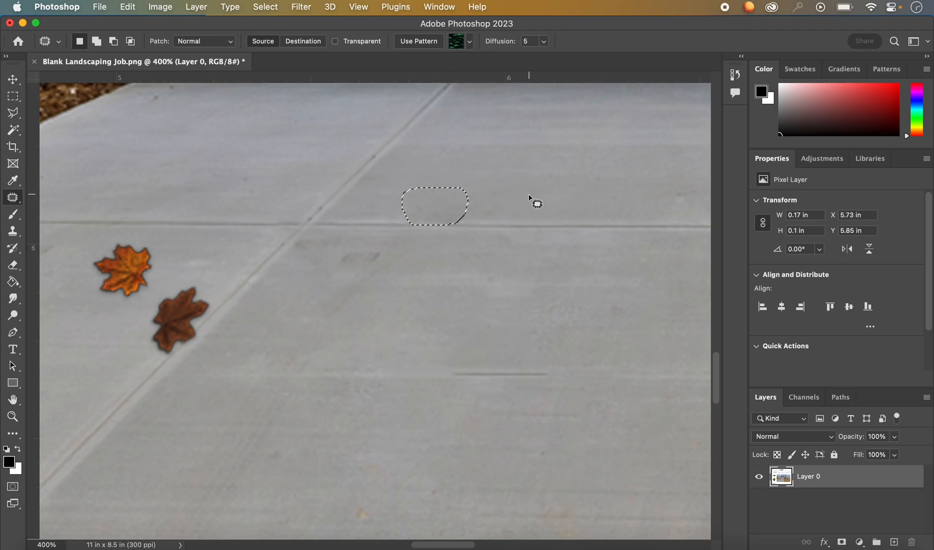
key("super+d")
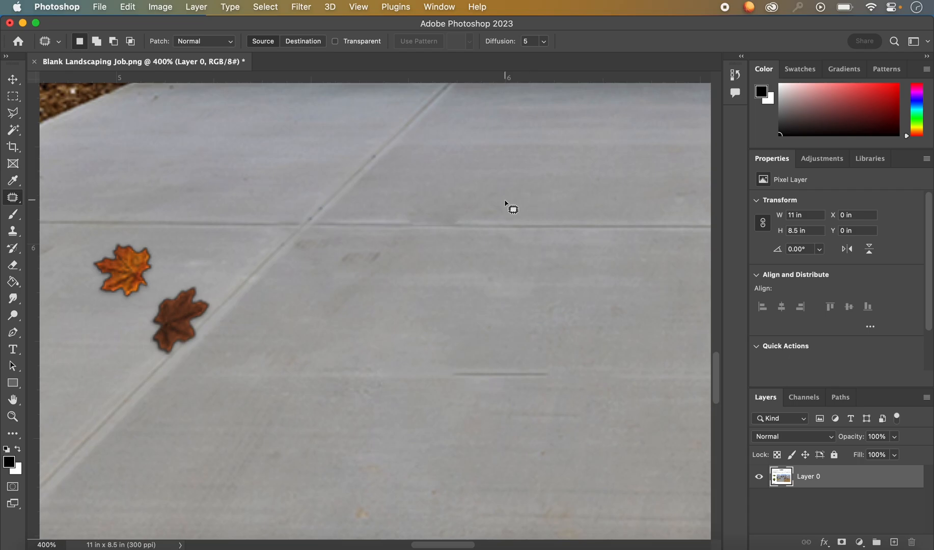
Step: Clone the joint line across the smudged gap where the brown leaf was, using the Clone Stamp
key("s")
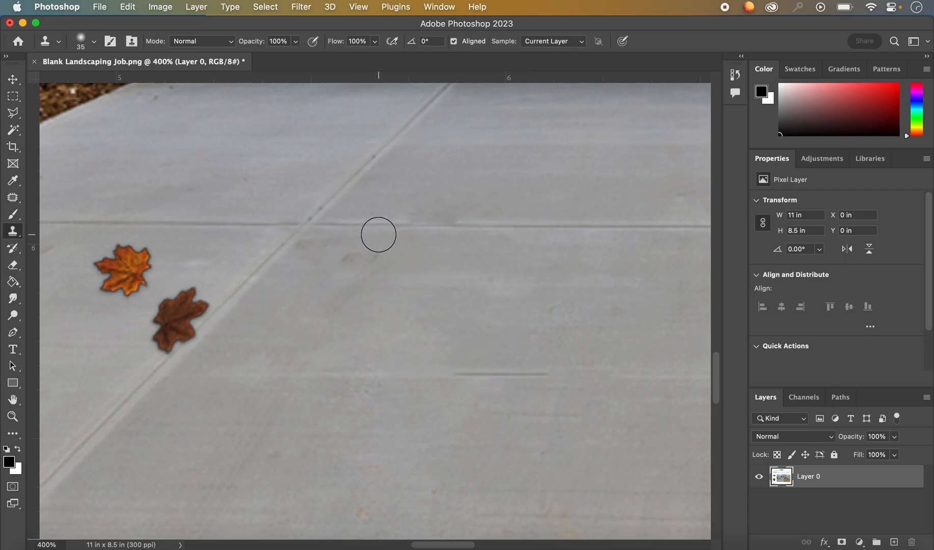
left_click(548, 227, "alt")
left_click_drag(453, 226, 413, 223)
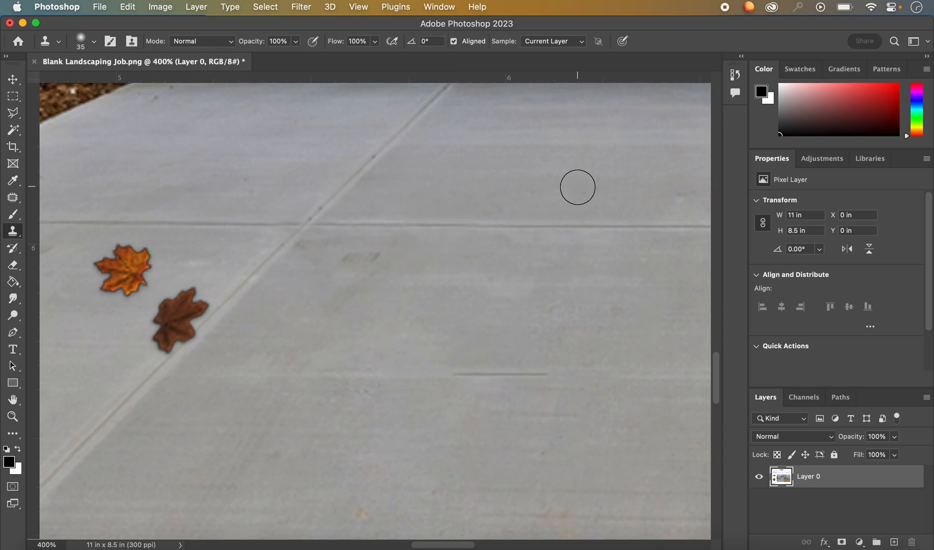
Step: Clone clean concrete over the two small orange-red leaves on the driveway, between the yellow edge leaf and the large orange leaf
key("super+minus")
scroll(577, 186, "left", 10)
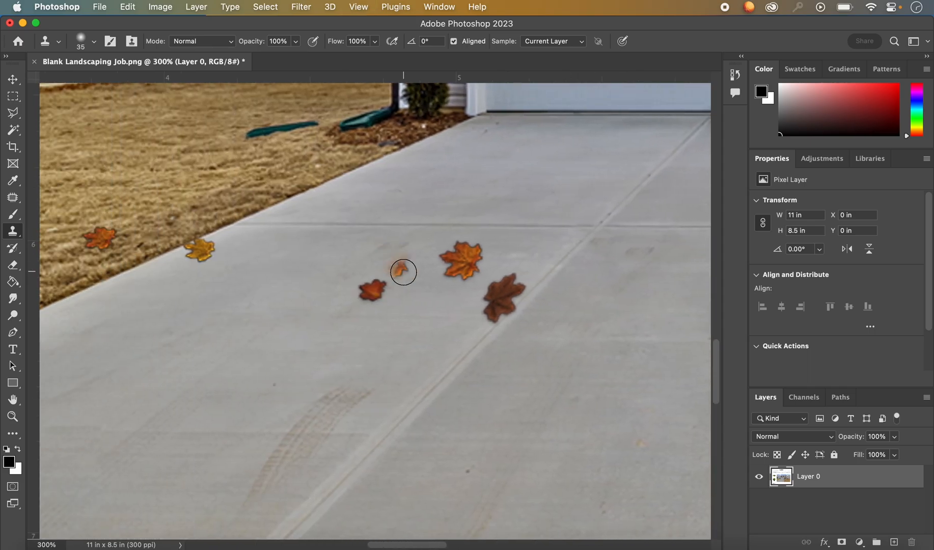
left_click(341, 337, "alt")
mouse_move(360, 300)
left_mouse_down()
mouse_move(371, 286)
mouse_move(358, 282)
mouse_move(382, 281)
left_mouse_up()
scroll(396, 276, "right", 5)
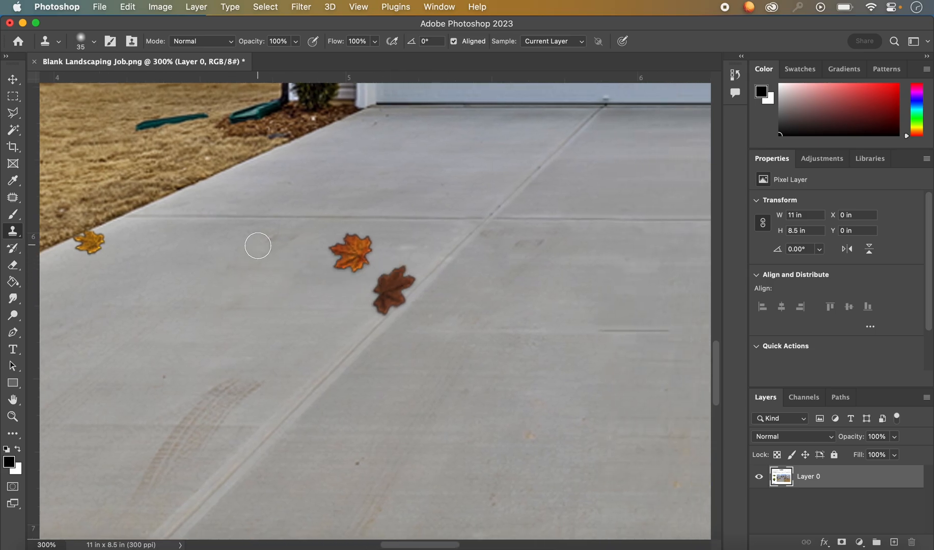
Step: Remove the large orange and dark brown leaves beside the diagonal driveway joint with Content-Aware Fill and clear the selection
left_click(13, 96)
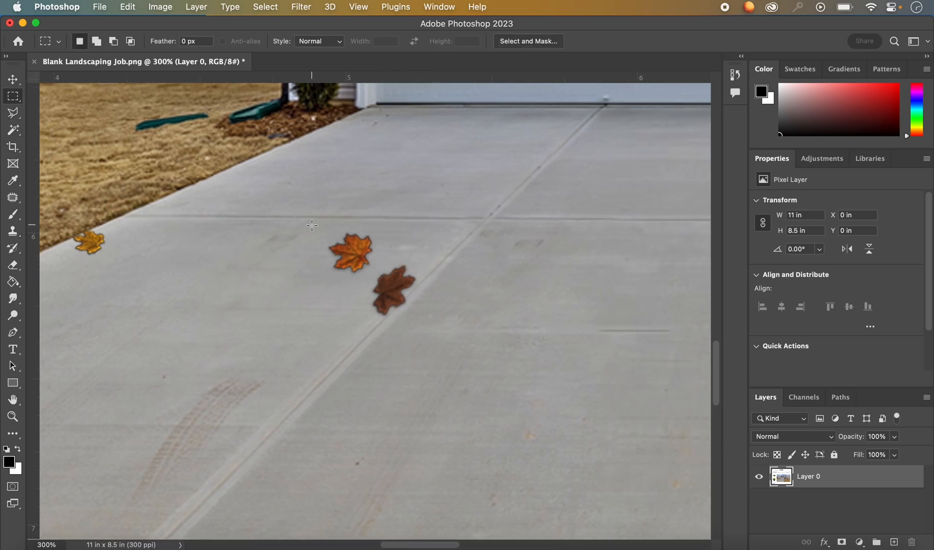
left_click_drag(312, 225, 432, 324)
left_click(127, 7)
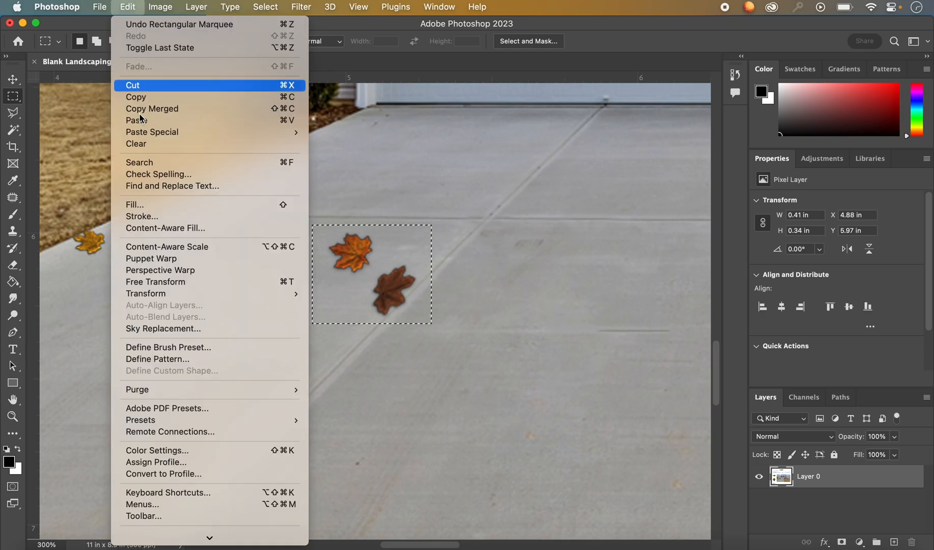
left_click(167, 230)
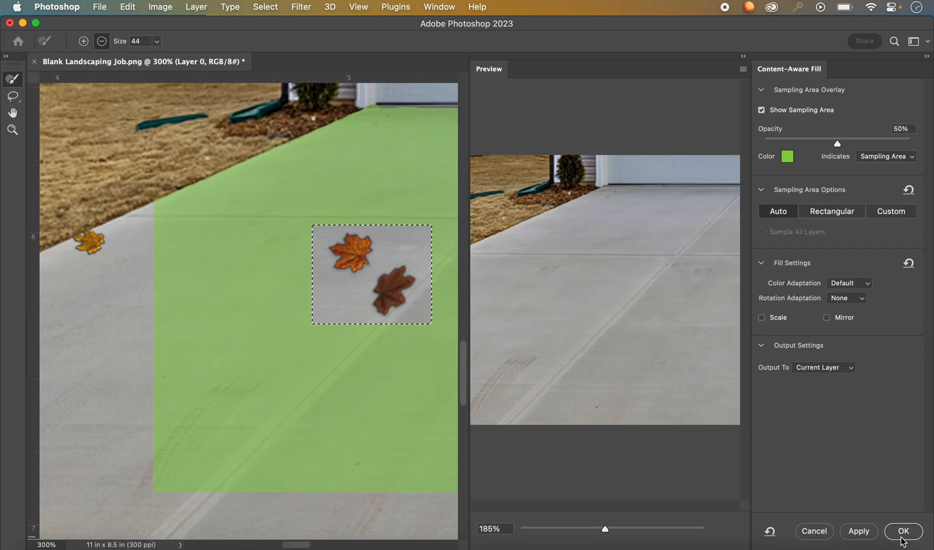
left_click(903, 531)
key("ctrl+d")
Step: Clone grass over the two red leaves on the lawn beside the driveway with the Clone Stamp
scroll(394, 414, "left", 5)
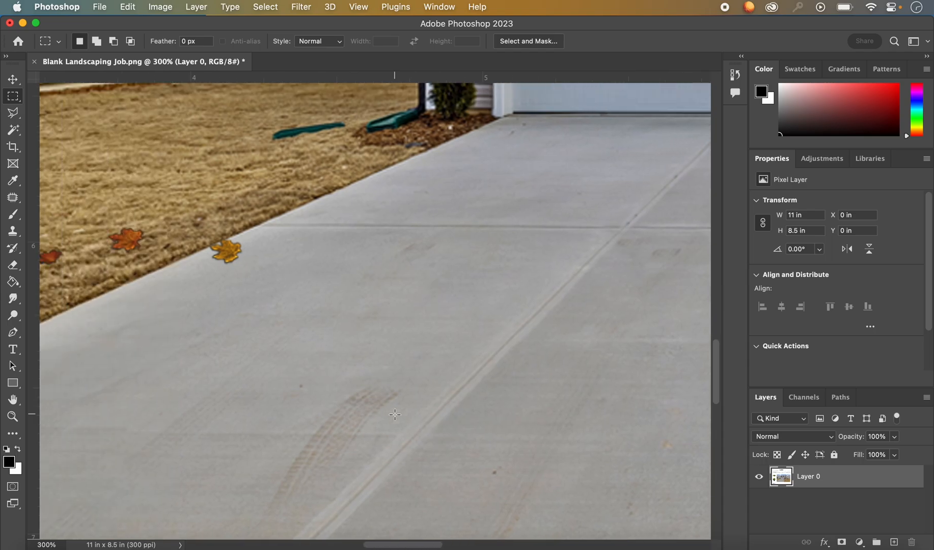
scroll(395, 414, "left", 5)
scroll(395, 414, "up", 3)
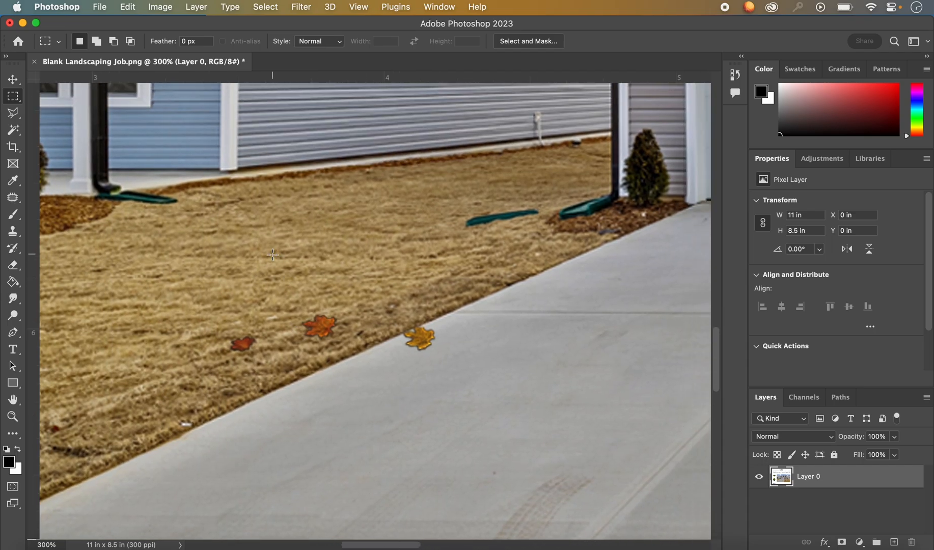
key("s")
left_click(277, 273, "alt")
left_click_drag(248, 344, 229, 342)
left_click_drag(283, 332, 313, 317)
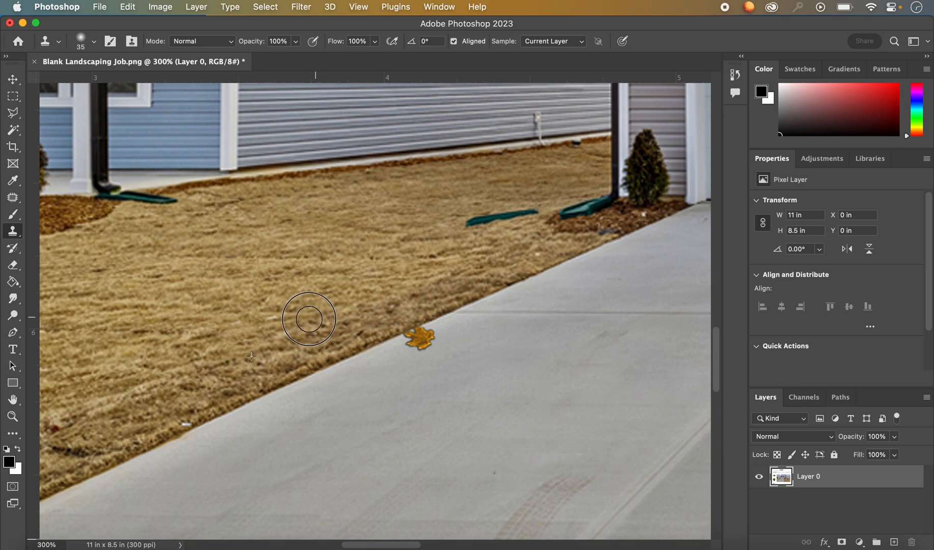
Step: Remove the yellow leaf on the border between lawn and driveway with Content-Aware Fill and clear the selection
scroll(444, 345, "right", 2)
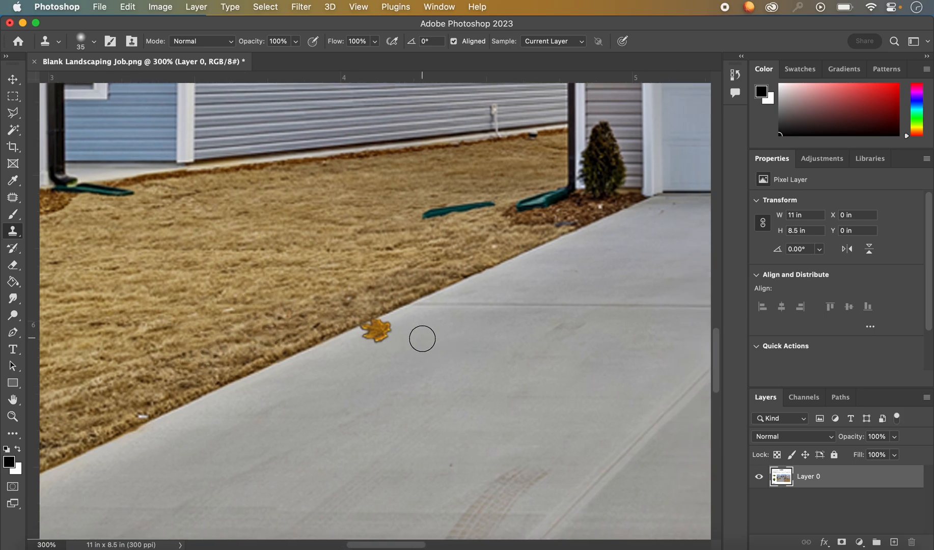
key("m")
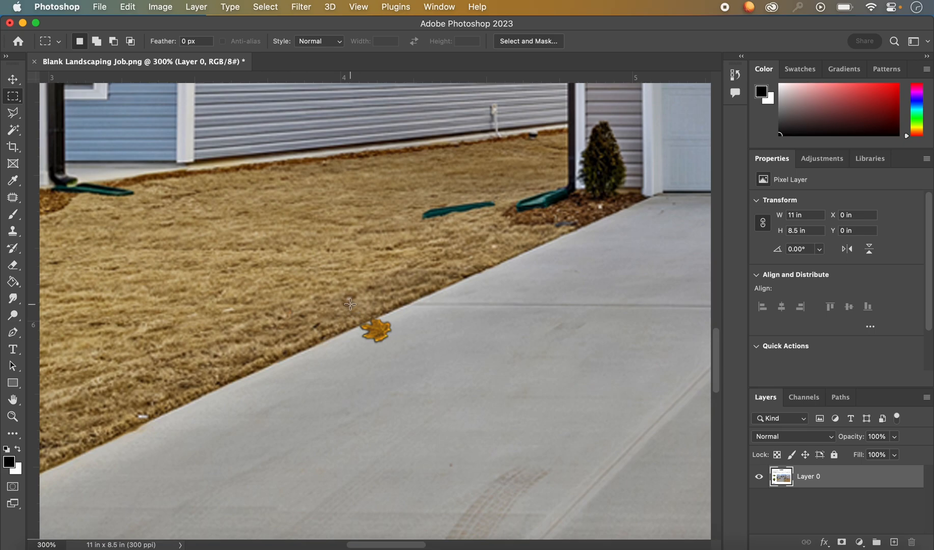
left_click_drag(350, 303, 406, 360)
left_click(127, 7)
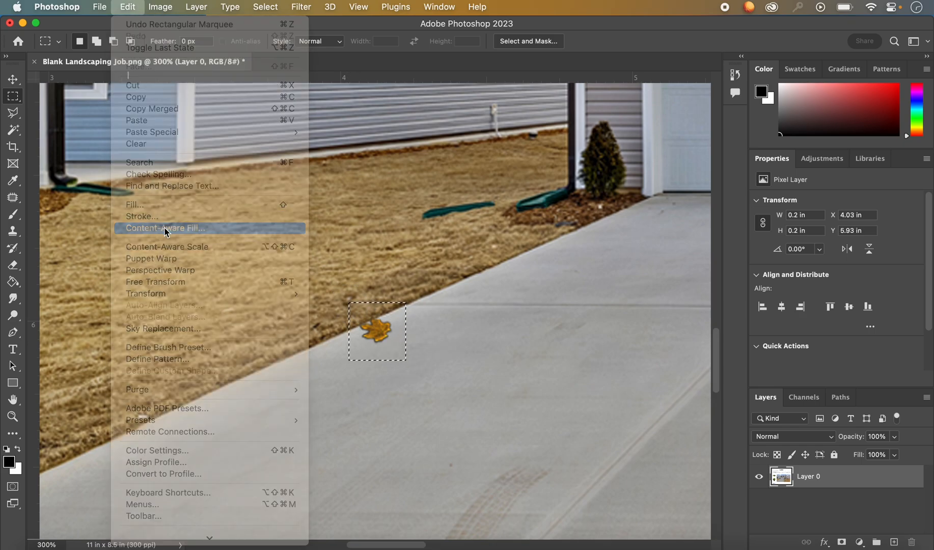
left_click(165, 228)
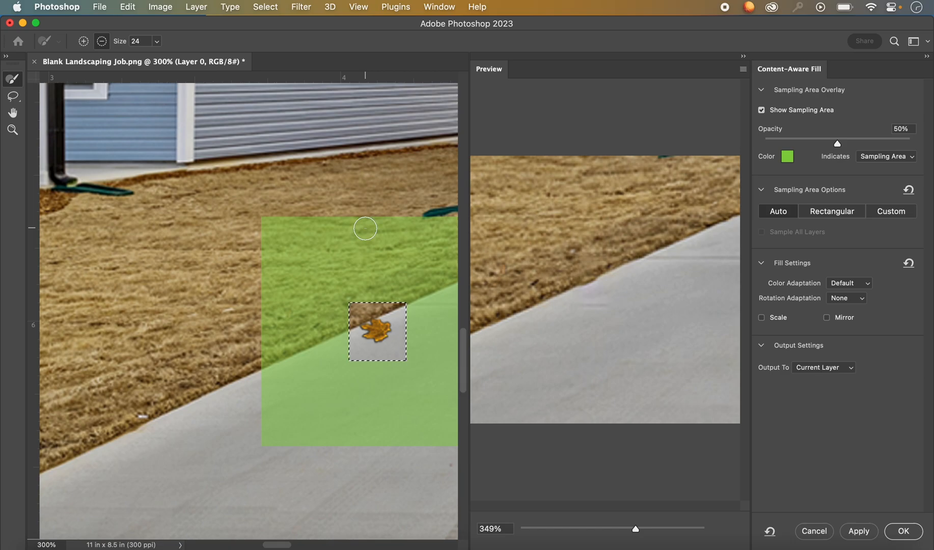
left_click(902, 530)
key("ctrl+d")
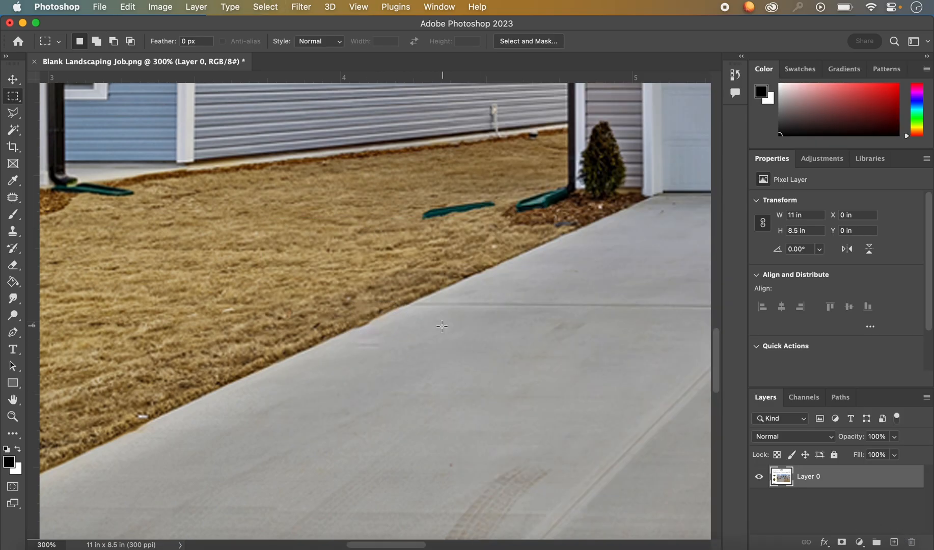
Step: Clone a clean stretch of the driveway's edge over the uneven spot left by the yellow leaf
key("s")
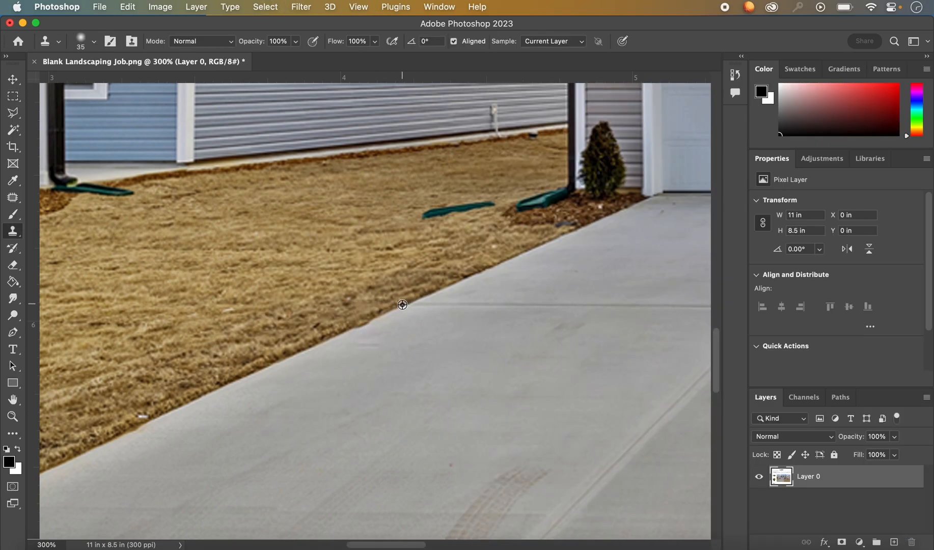
left_click(296, 354, "alt")
left_click_drag(338, 334, 372, 319)
Step: Clone grass over the lowest orange leaf on the front lawn and remove the red leaf above it with Content-Aware Fill
scroll(518, 264, "down", 10)
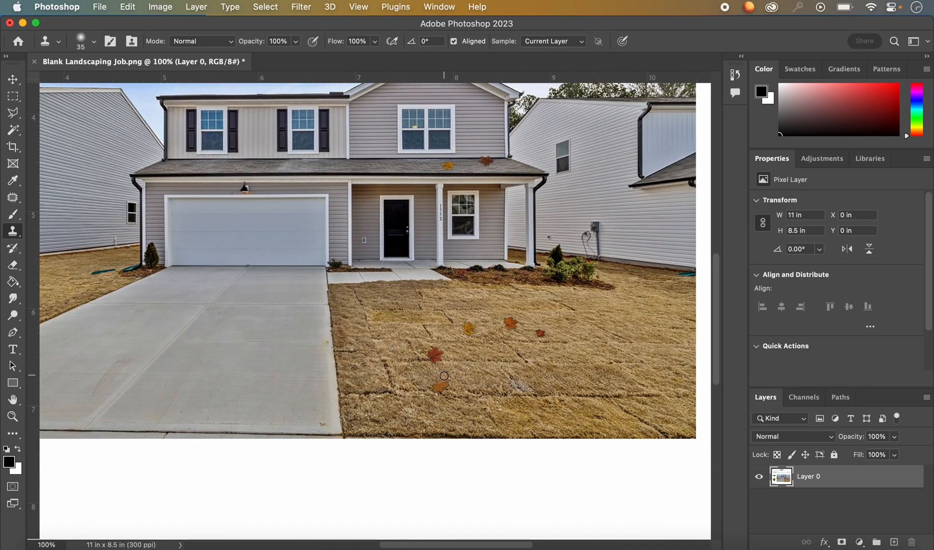
left_click_drag(434, 388, 439, 380)
key("m")
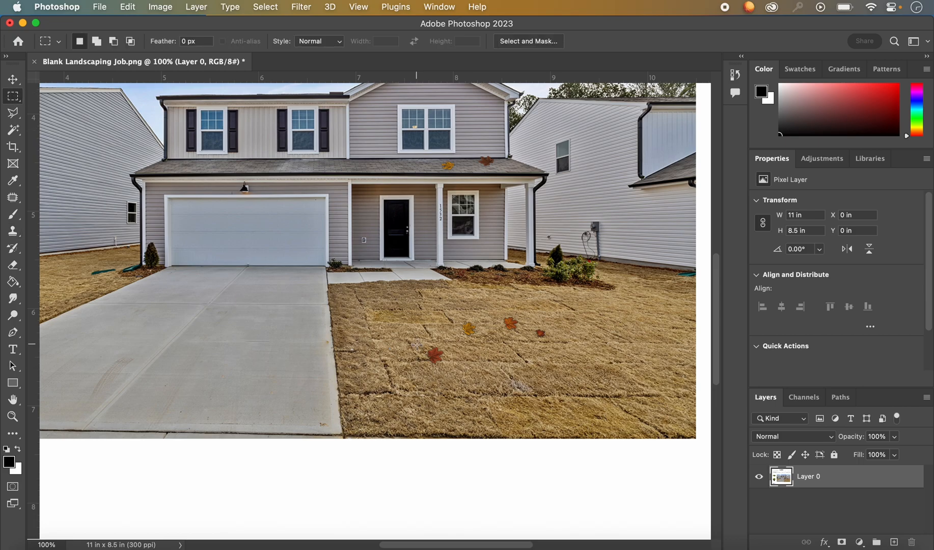
mouse_move(418, 344)
left_mouse_down()
mouse_move(446, 371)
mouse_move(445, 360)
mouse_move(456, 367)
left_mouse_up()
key("super+d")
left_click(127, 7)
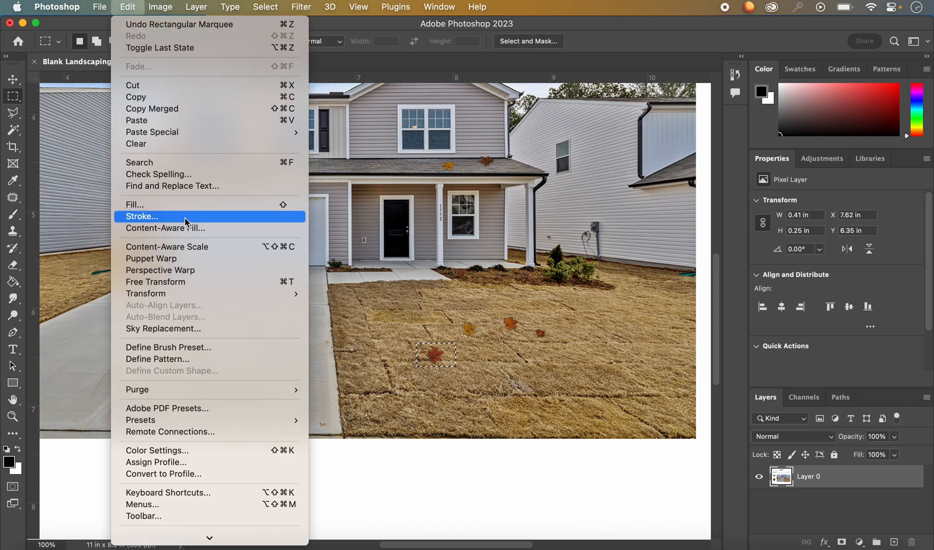
left_click(188, 229)
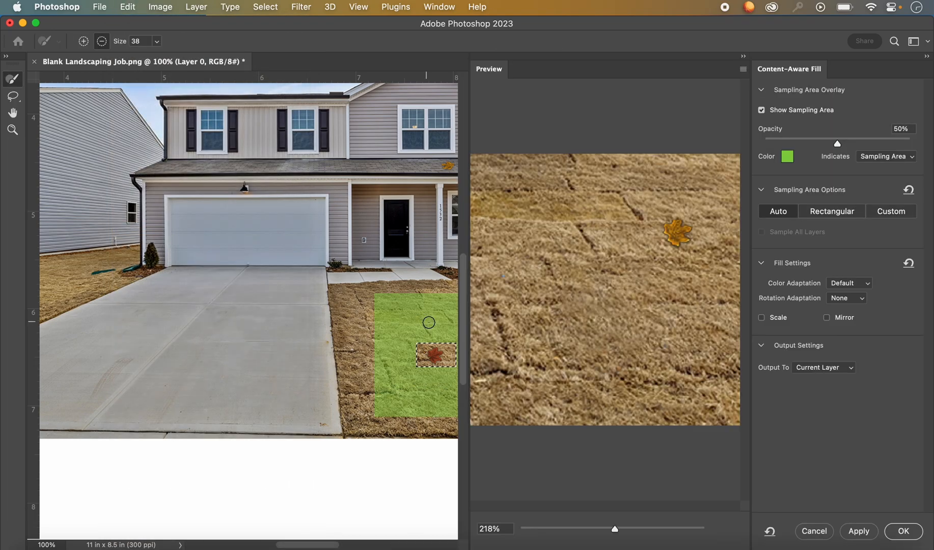
left_click(909, 535)
Step: Remove the yellow leaf and two red leaves in the middle of the front lawn together with Content-Aware Fill
left_click_drag(449, 307, 562, 353)
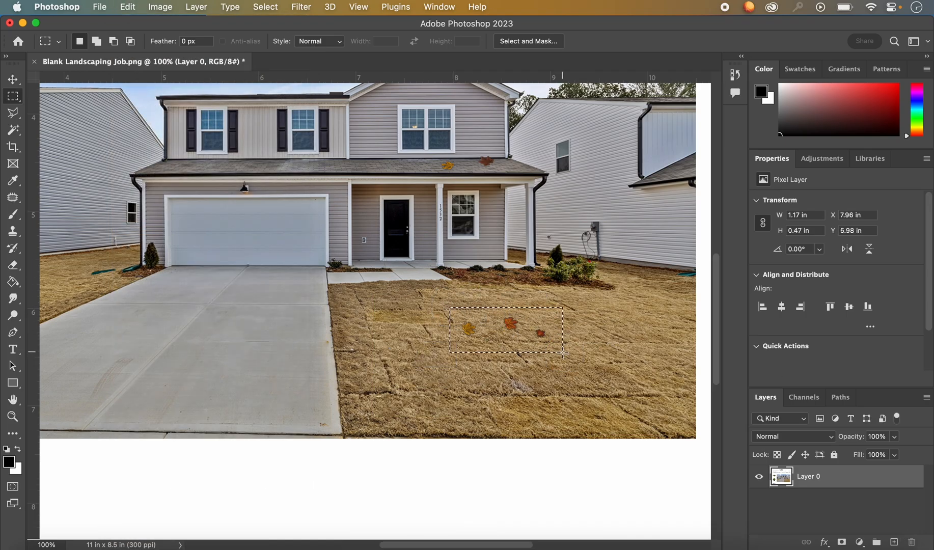
left_click(128, 7)
left_click(188, 228)
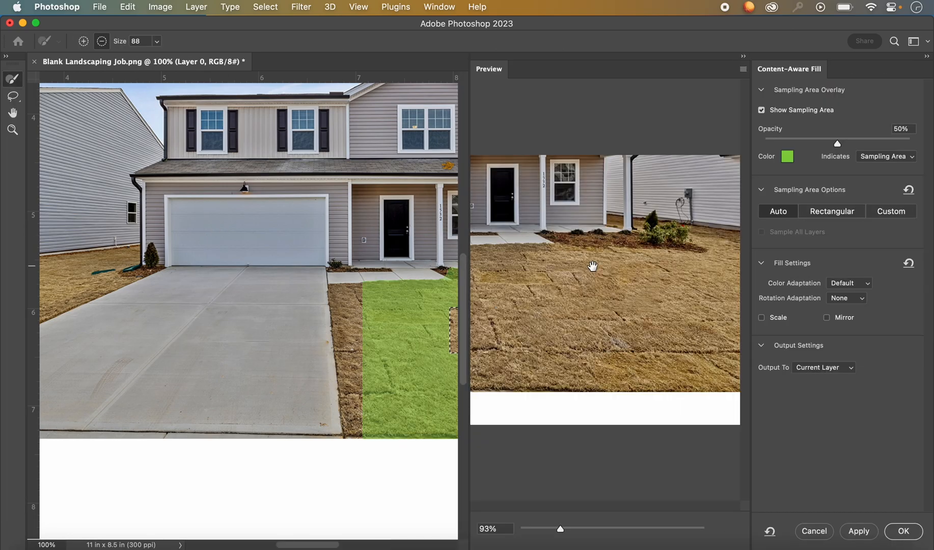
left_click(898, 538)
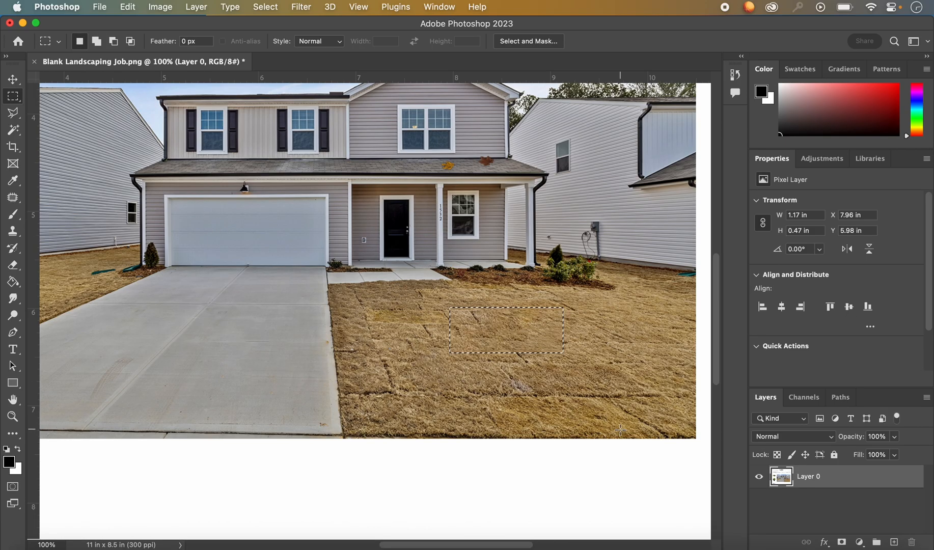
Step: Remove the yellow leaf from the porch roof with Content-Aware Fill
key("super+plus")
key("super+plus")
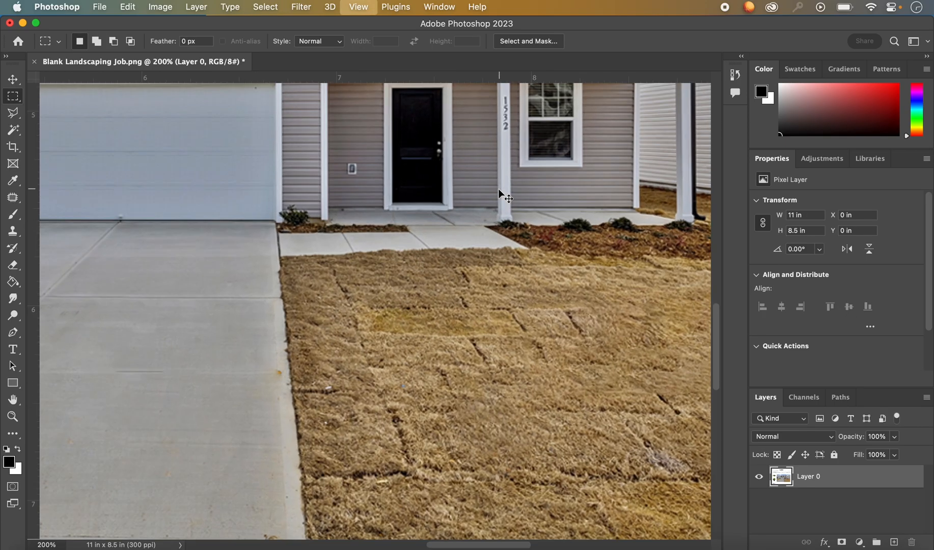
scroll(499, 189, "up", 7)
scroll(499, 188, "right", 3)
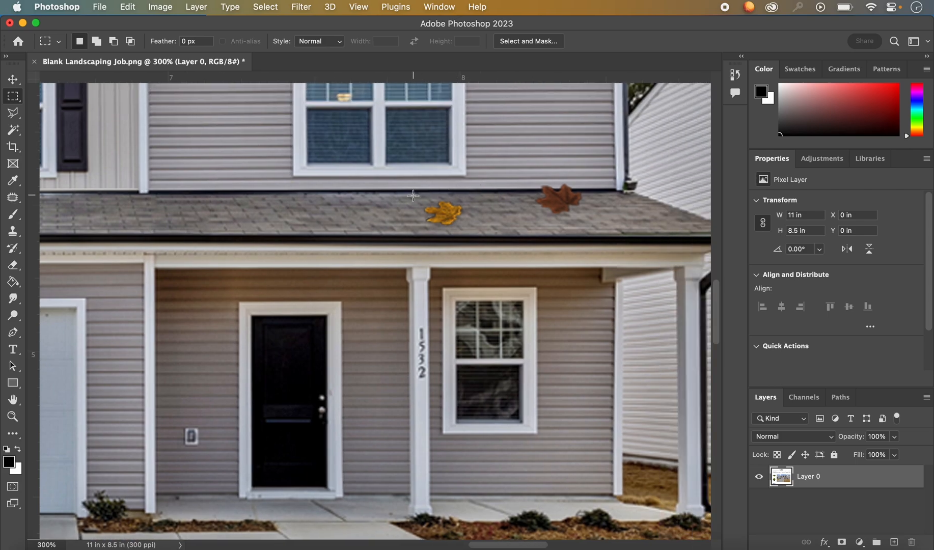
left_click_drag(413, 195, 475, 229)
left_click(127, 7)
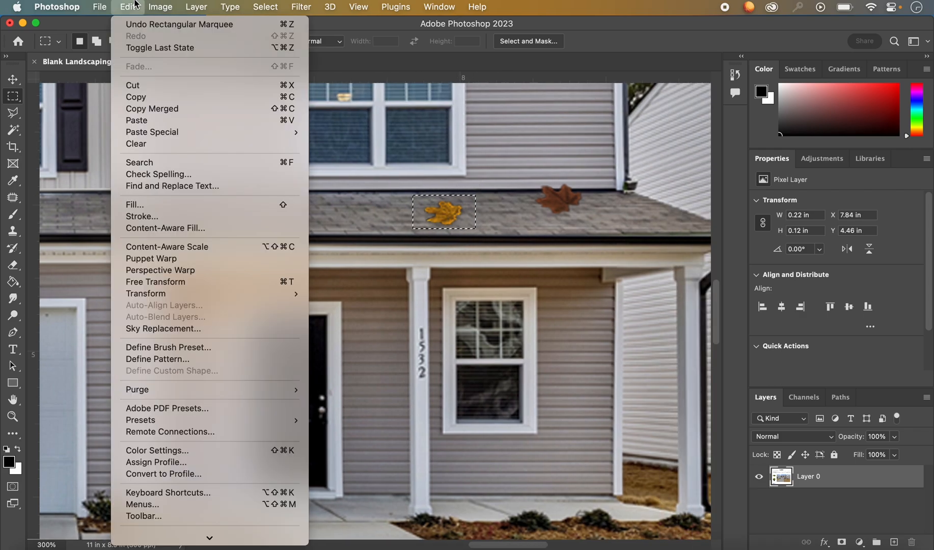
left_click(184, 228)
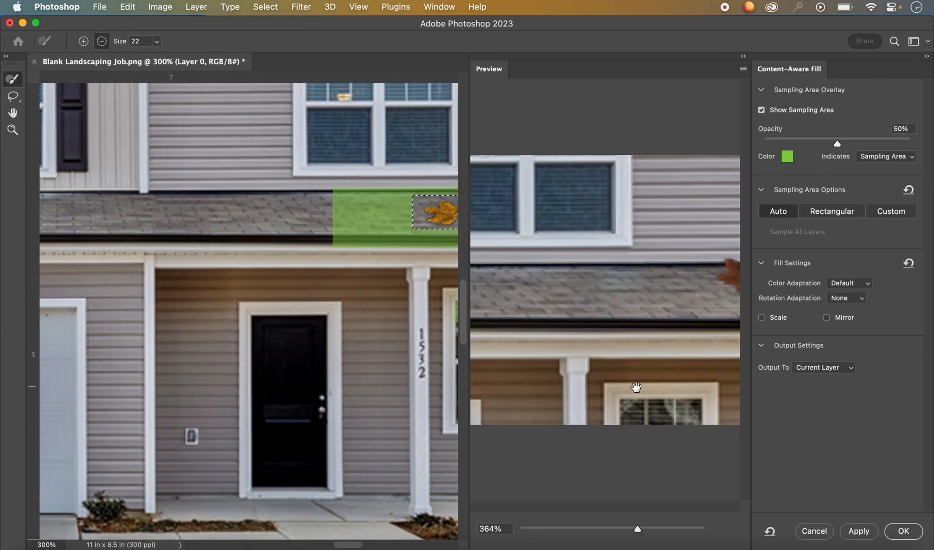
left_click(899, 531)
Step: Remove the red leaf near the porch roof's upper edge with Content-Aware Fill and clear the selection
left_click_drag(526, 179, 593, 219)
left_click(127, 7)
left_click(141, 228)
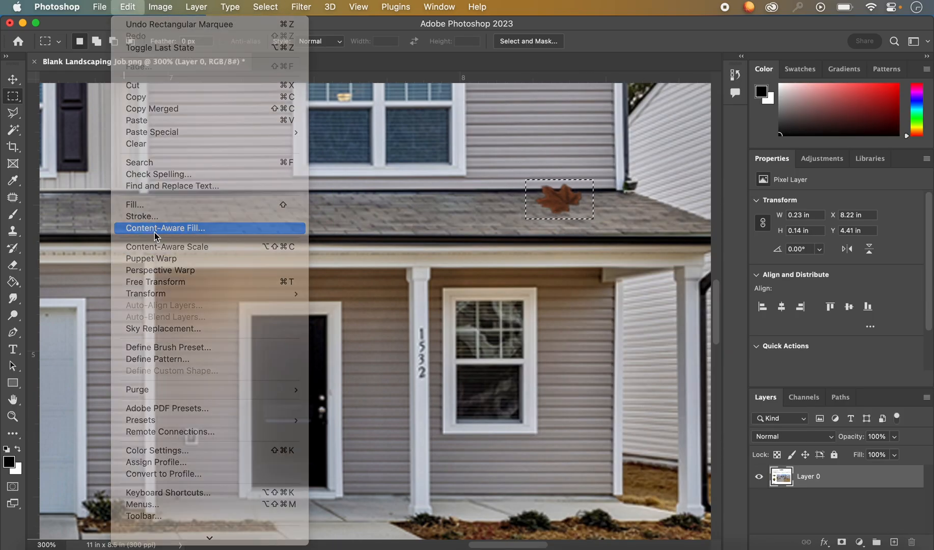
left_click(903, 531)
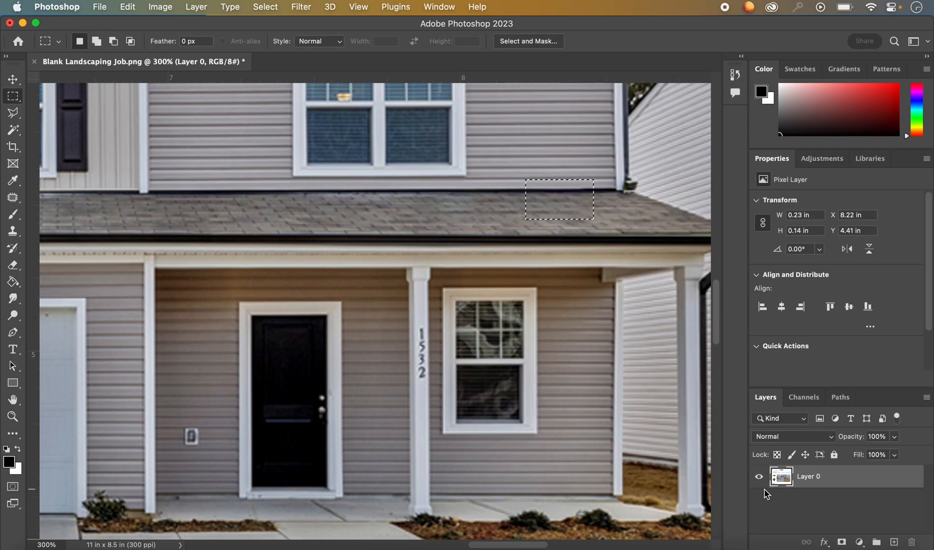
key("super+d")
key("super+1")
scroll(459, 474, "down", 3)
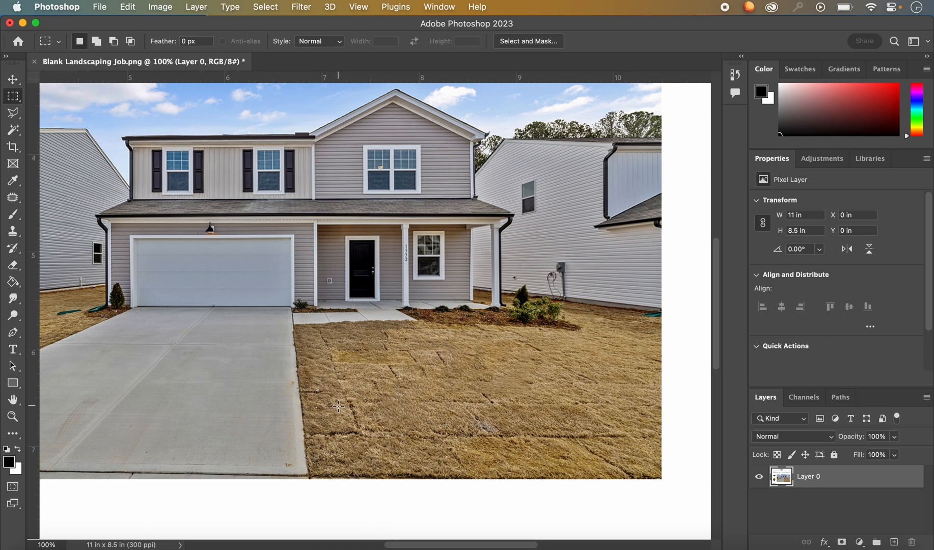
Step: Clone grass over the loose green pipe piece on the lawn beside the driveway using the Clone Stamp
scroll(338, 405, "left", 10)
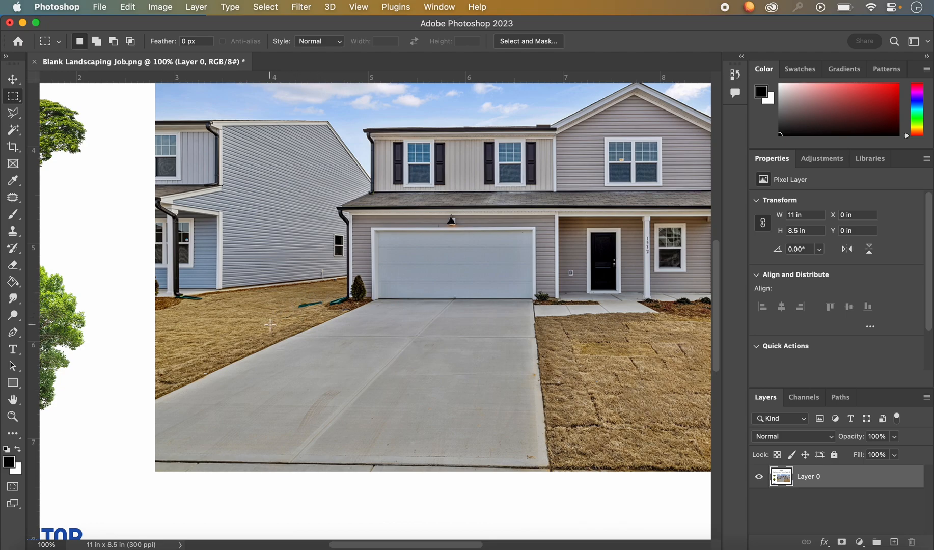
key("s")
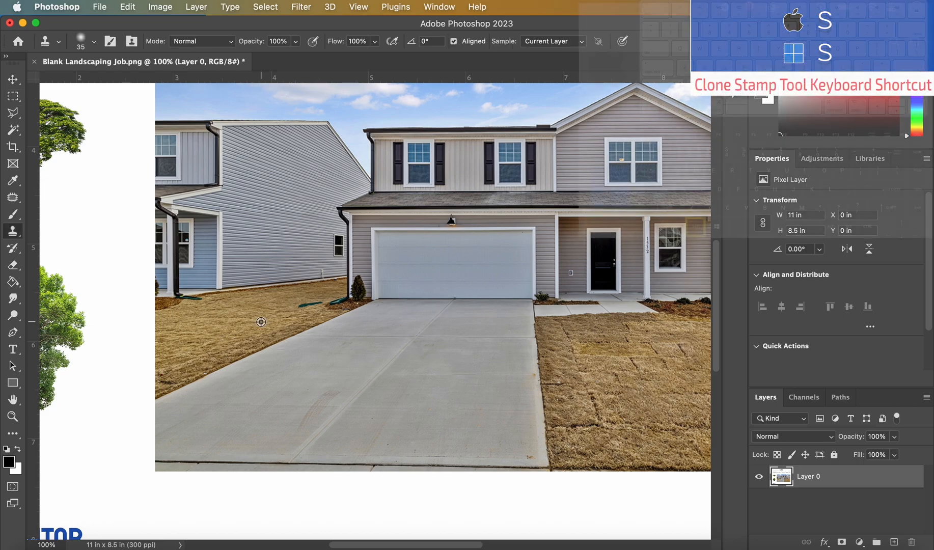
left_click(261, 322, "alt")
left_click_drag(298, 307, 308, 305)
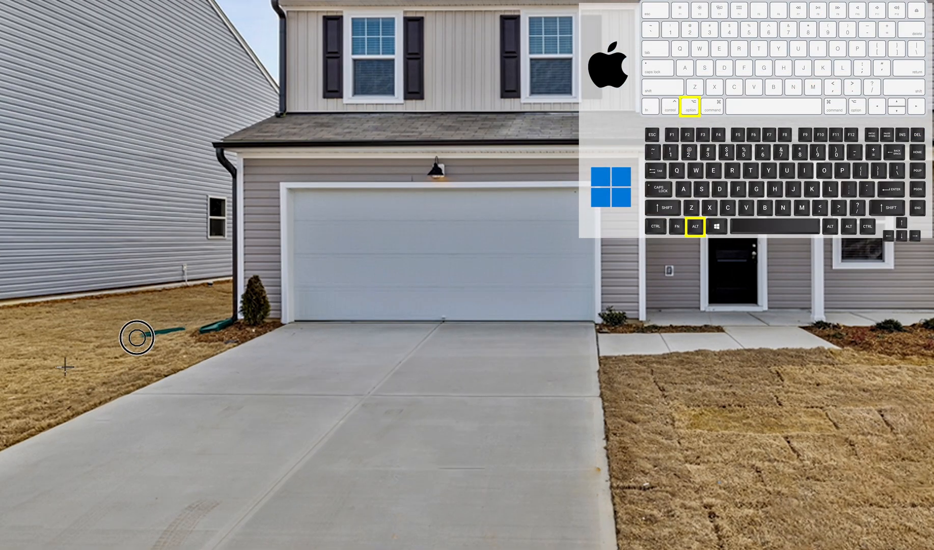
mouse_move(157, 333)
left_mouse_down()
mouse_move(185, 331)
mouse_move(176, 327)
left_mouse_up()
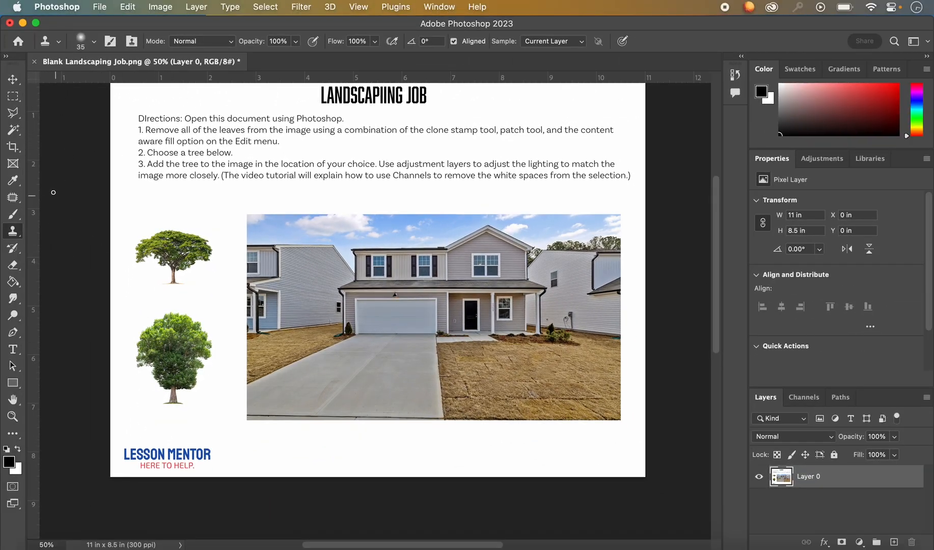
Step: Select the lower sample tree with the Object Selection Tool and paste a copy of it onto a new layer
left_click(17, 132)
left_click(17, 133)
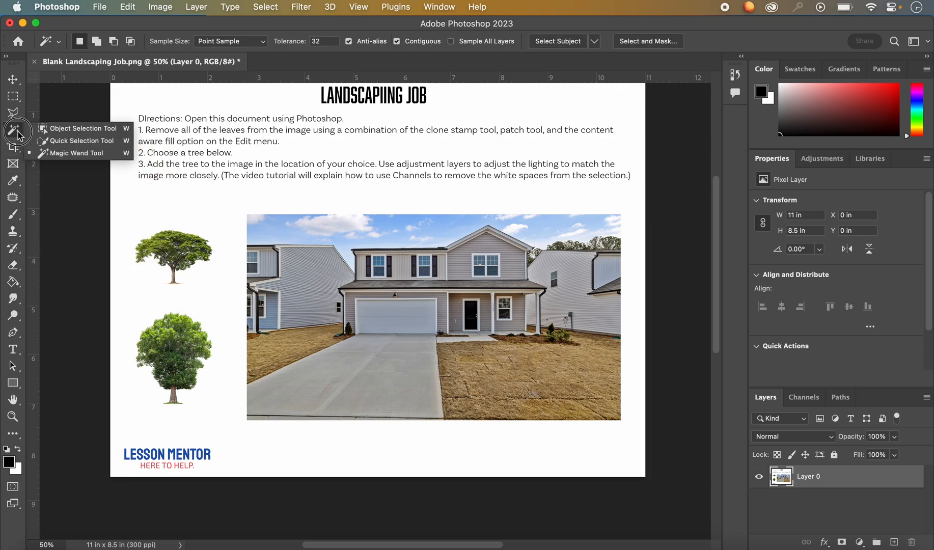
left_click(47, 129)
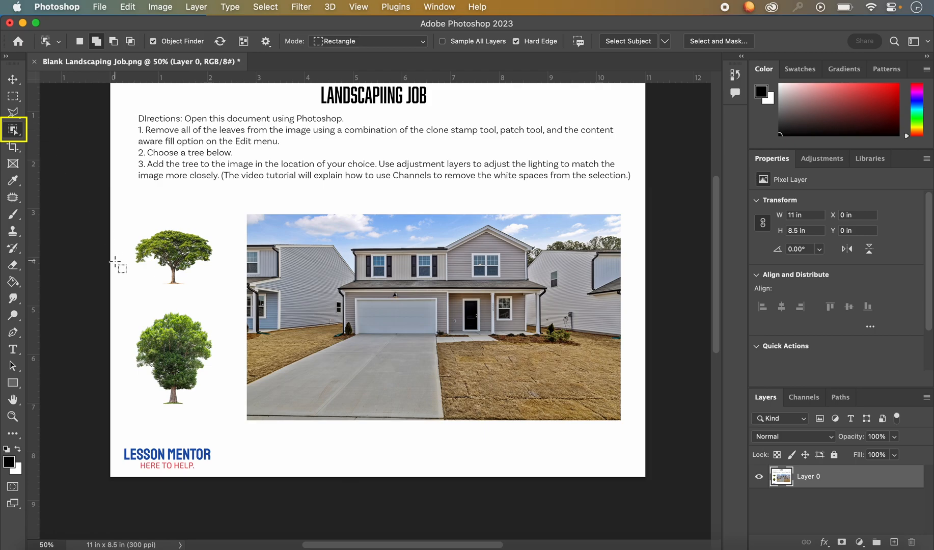
left_click(174, 353)
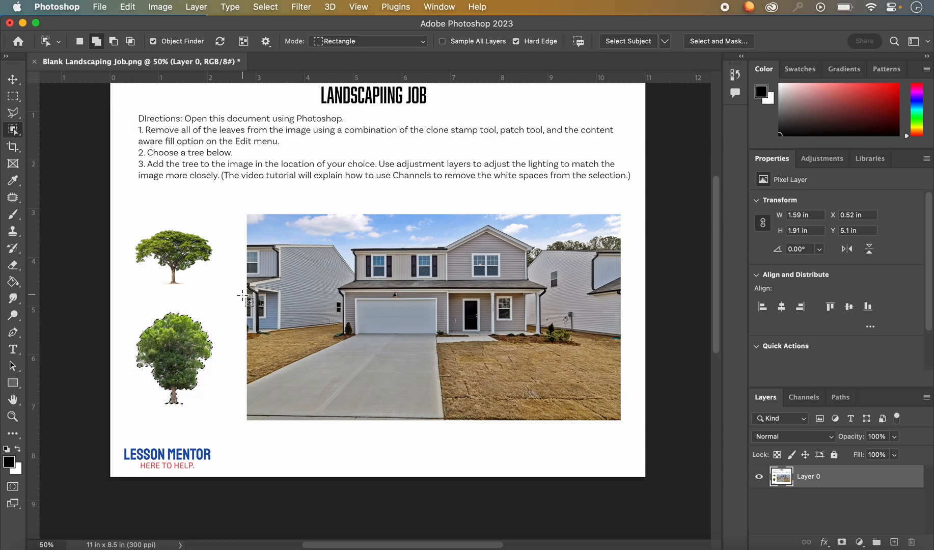
key("super+c")
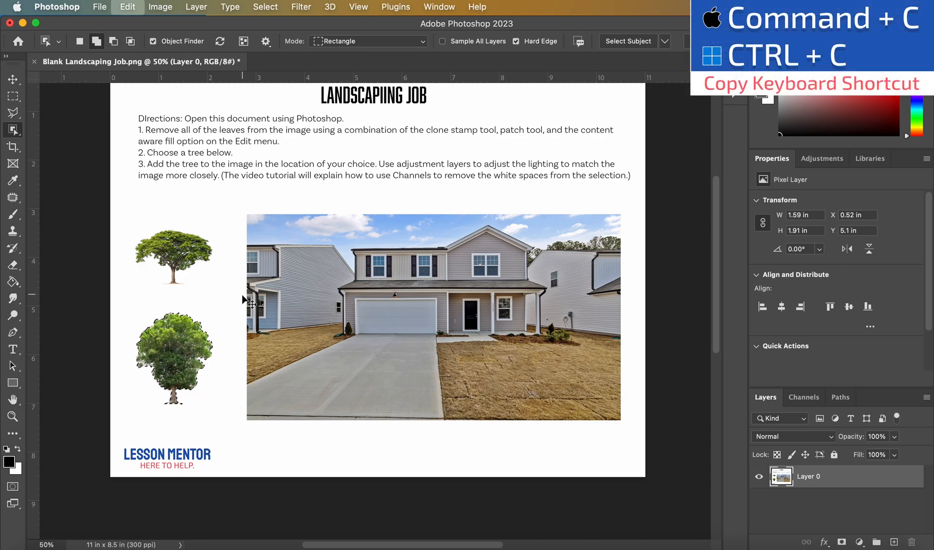
key("super+v")
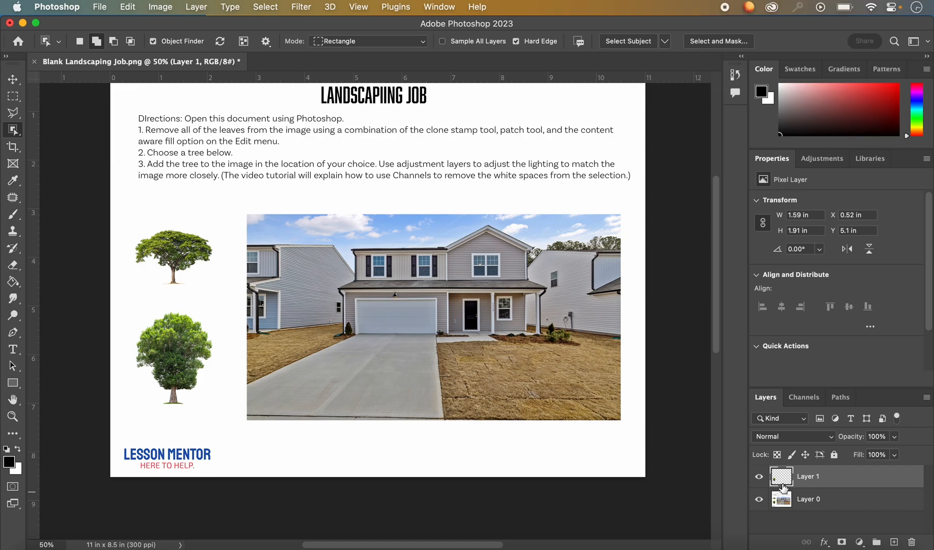
Step: Rename the pasted tree's layer as tree
double_click(810, 477)
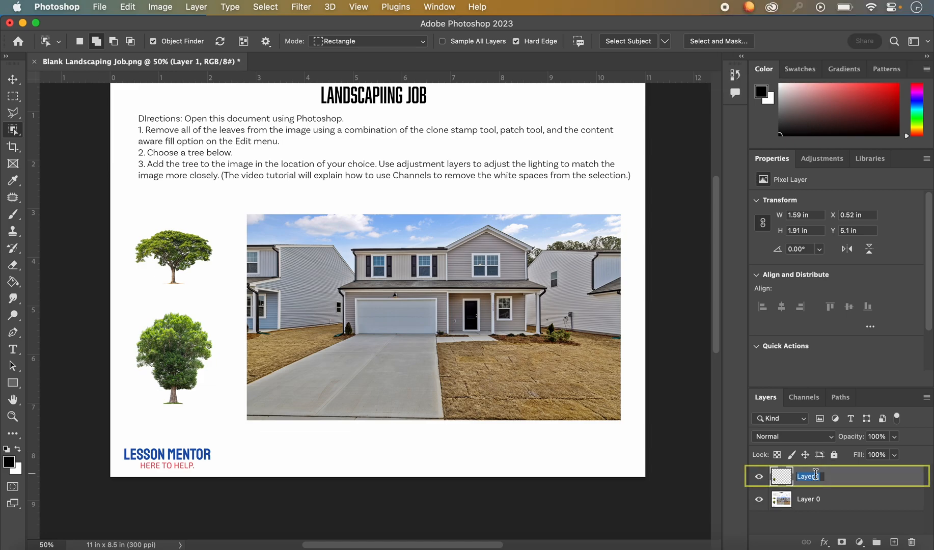
type("tree")
key("Return")
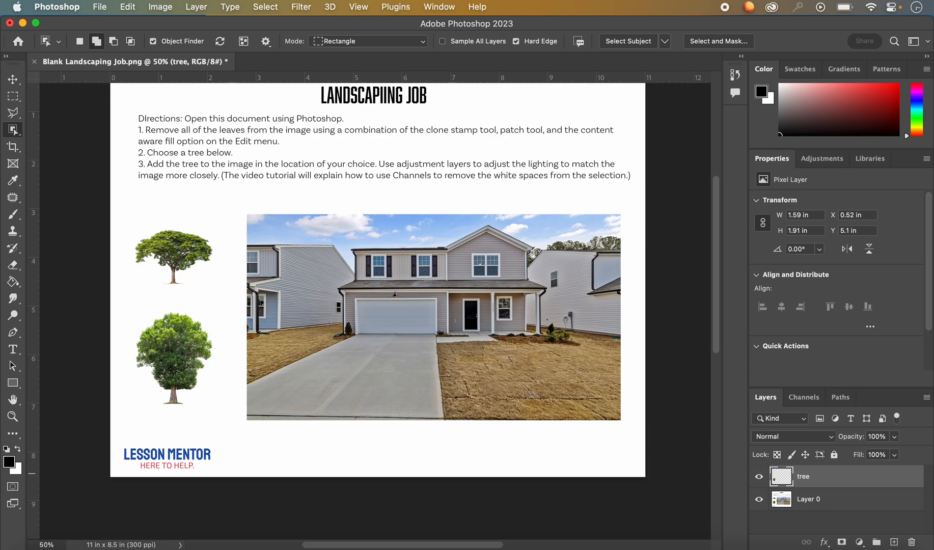
Step: Move the copied tree onto the lawn between the two houses and enlarge it to about 1.94 by 2.33 in
key("v")
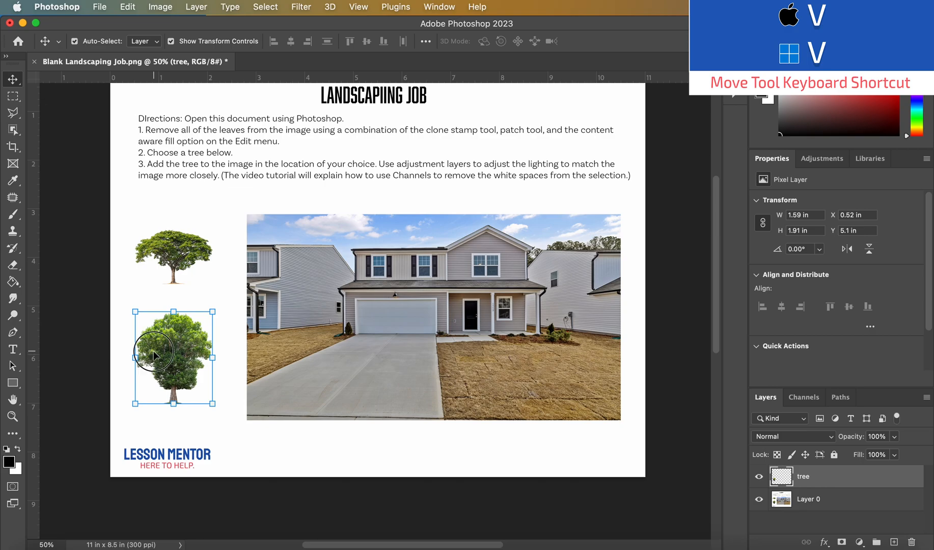
left_click_drag(153, 350, 288, 315)
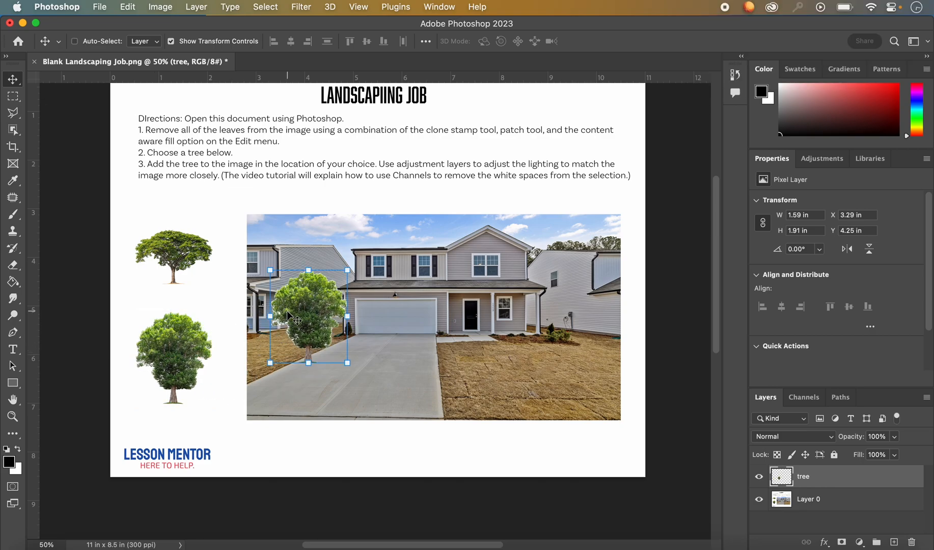
key("super+equal")
key("super+equal")
key("super+equal")
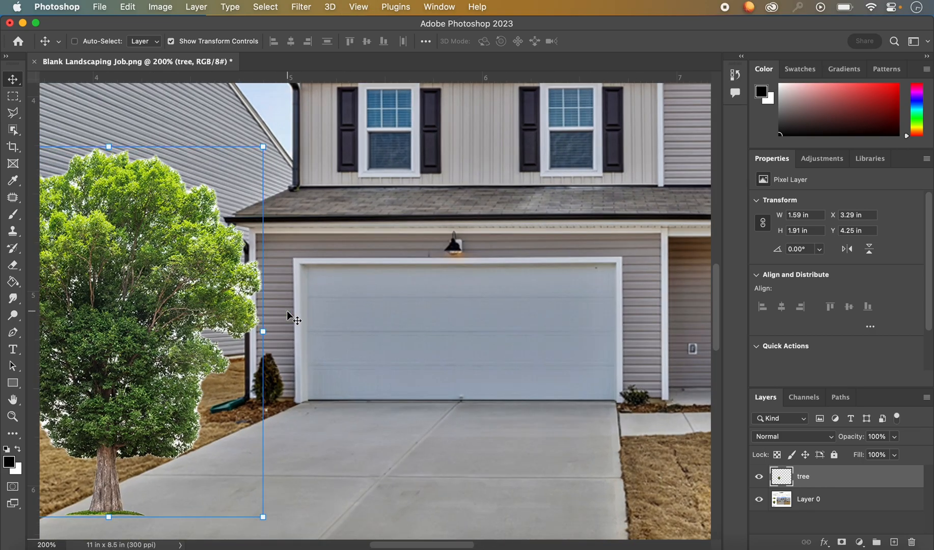
key("super+minus")
left_click_drag(248, 255, 255, 213)
left_click_drag(325, 183, 276, 205)
left_click(656, 42)
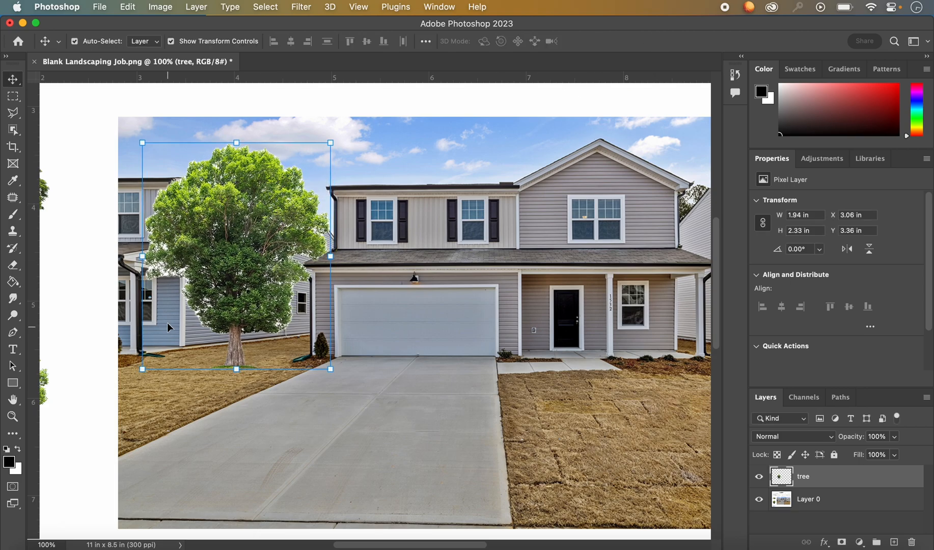
left_click(182, 407)
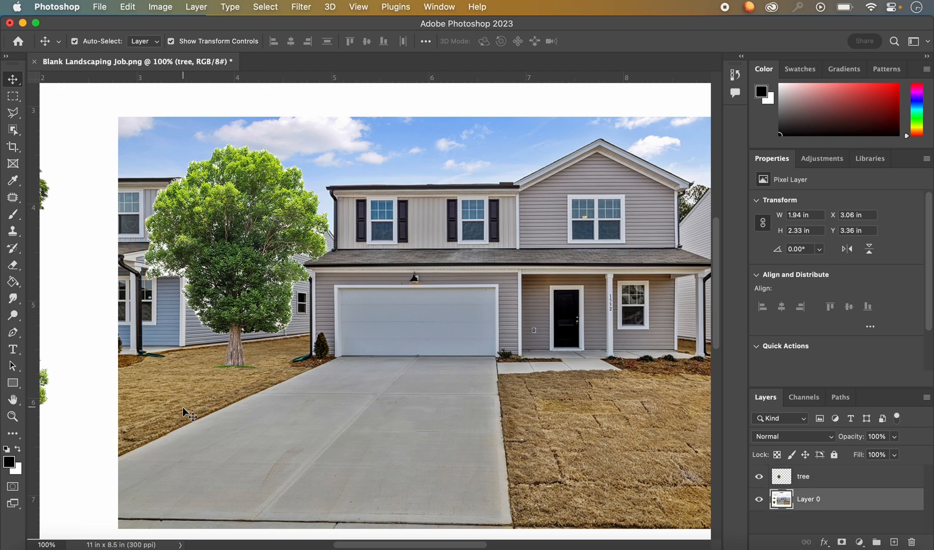
Step: Delete the white fringe below the lower-left part of the crown on the tree layer using the Magic Wand, and deselect
key("super+equal")
key("super+equal")
scroll(183, 407, "left", 8)
scroll(183, 408, "up", 3)
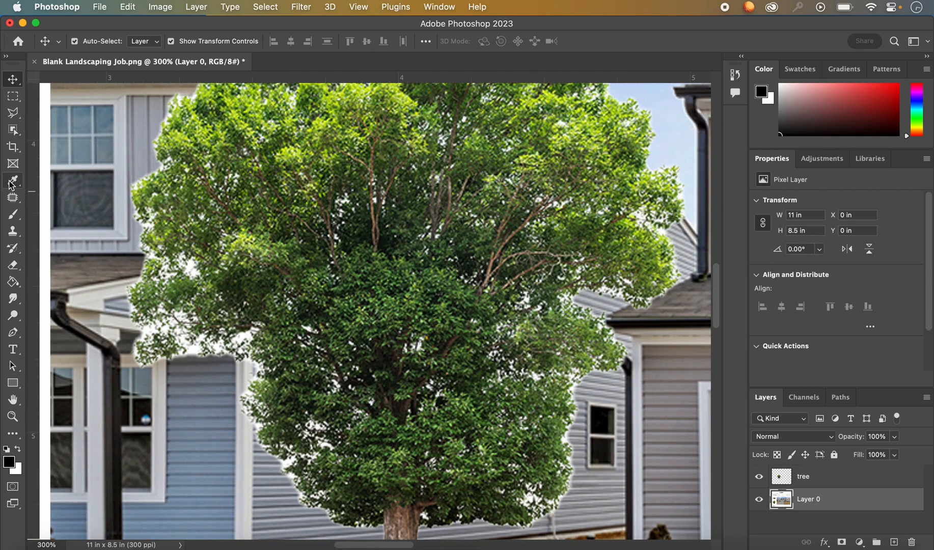
left_click(14, 131)
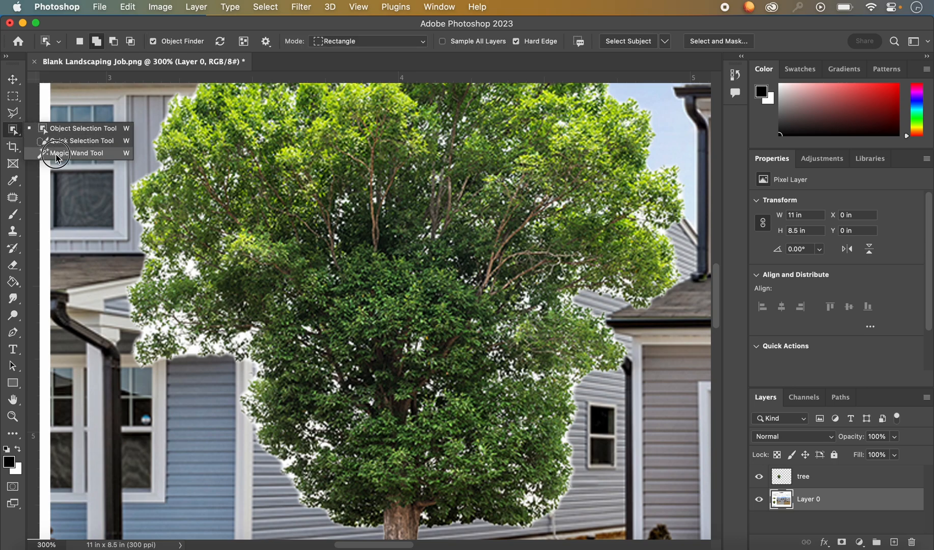
left_click(74, 153)
left_click(844, 479)
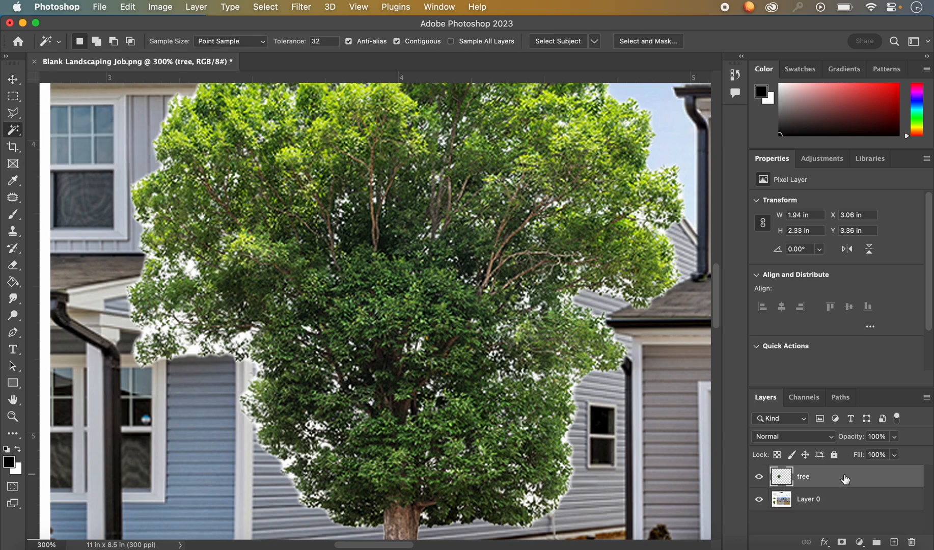
left_click(196, 350)
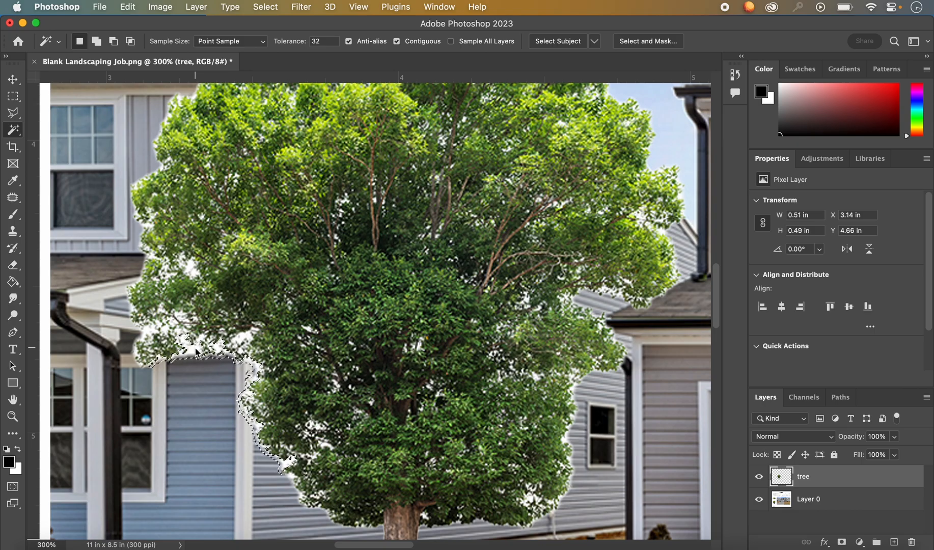
key("super+d")
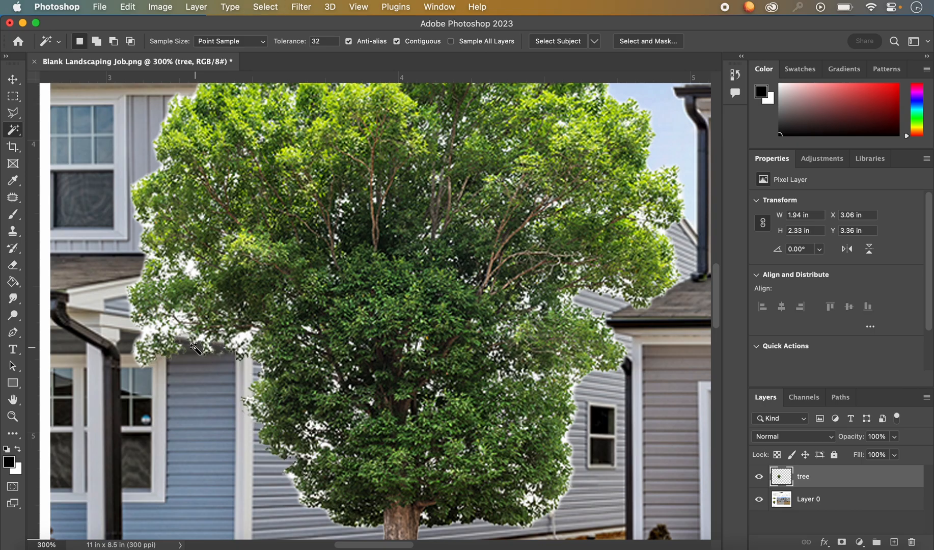
Step: Delete the white fringe along the crown's left edge using the Magic Wand and clear the selection
left_click(148, 331)
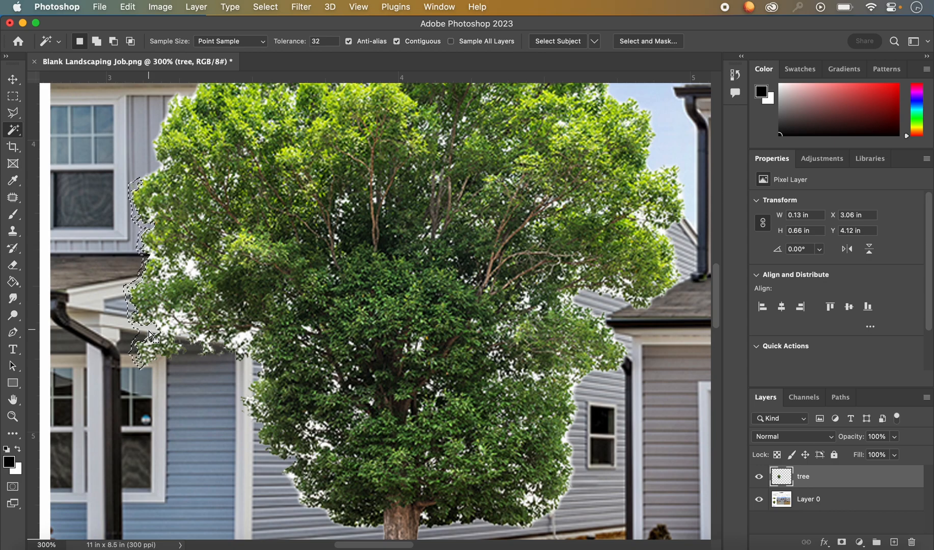
key("Delete")
key("super+d")
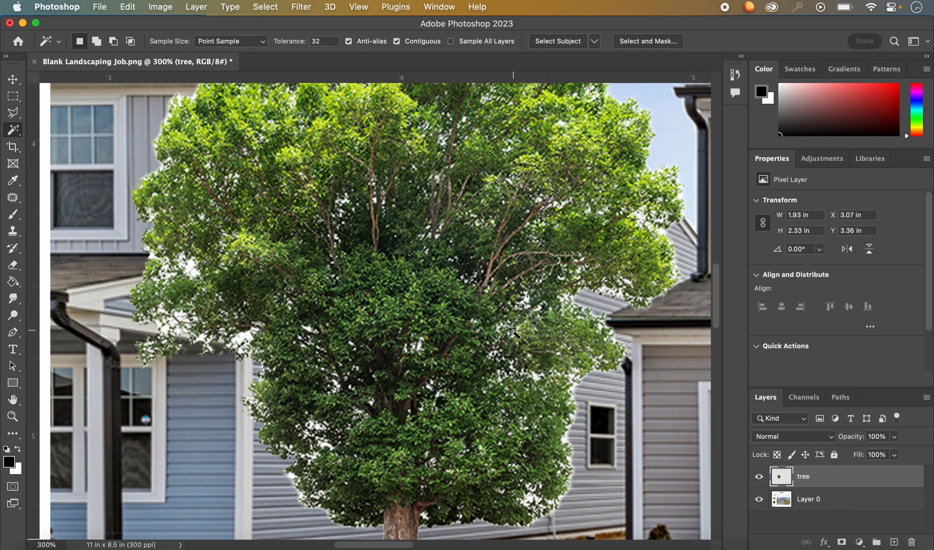
Step: Try to select the white patch at the crown's lower-right edge with the Magic Wand and drop the selection
left_click(530, 503)
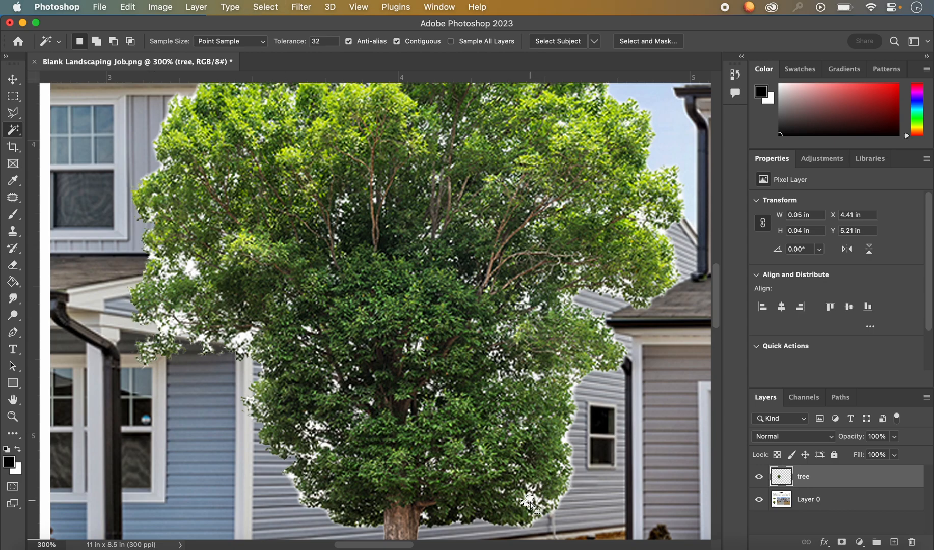
key("super+minus")
key("super+d")
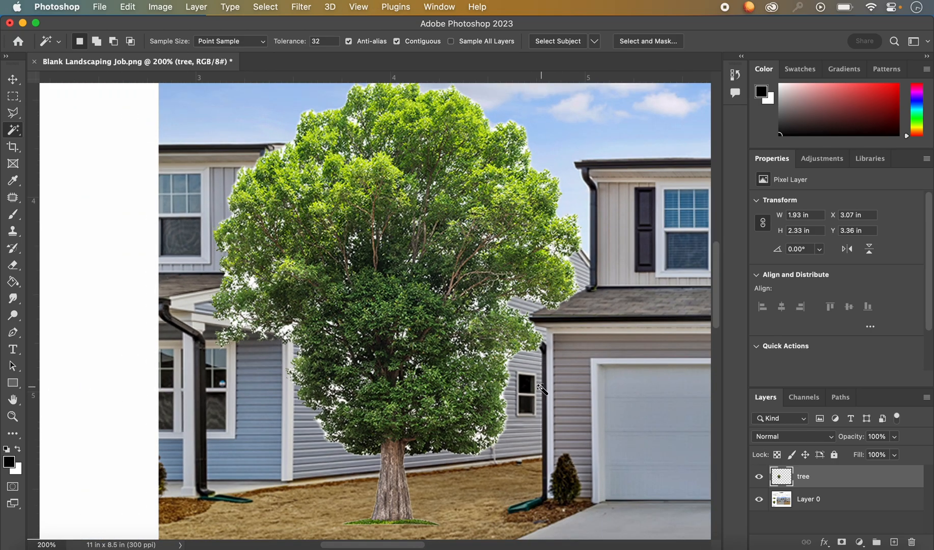
key("super+minus")
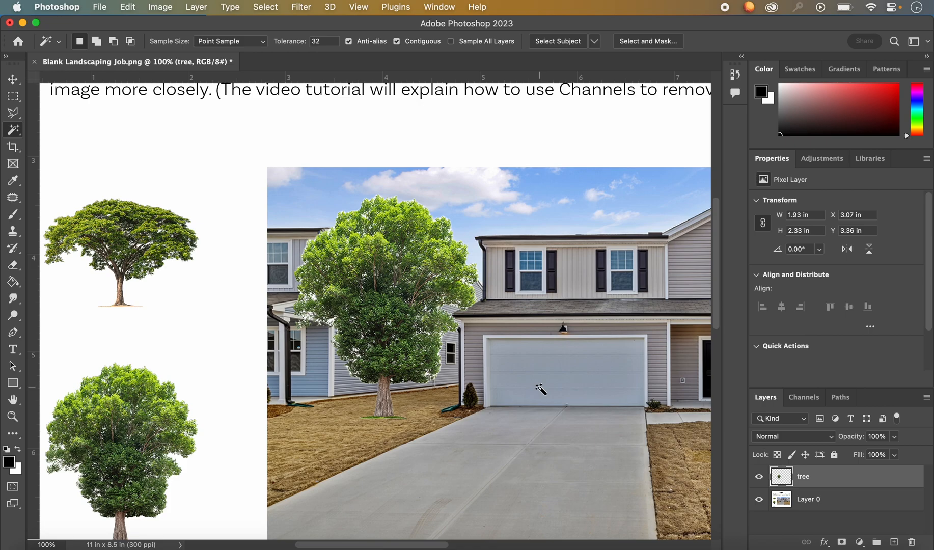
key("super+plus")
scroll(540, 389, "right", 3)
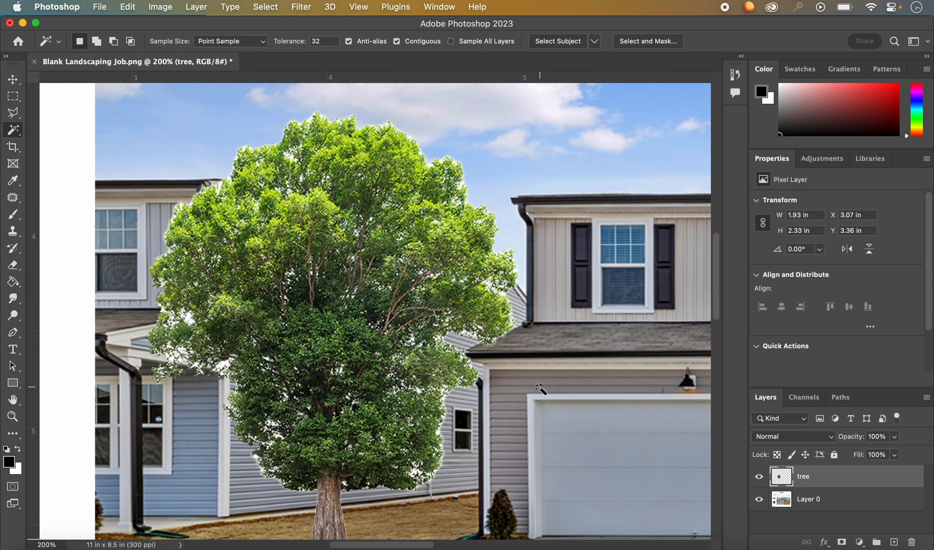
scroll(540, 389, "down", 3)
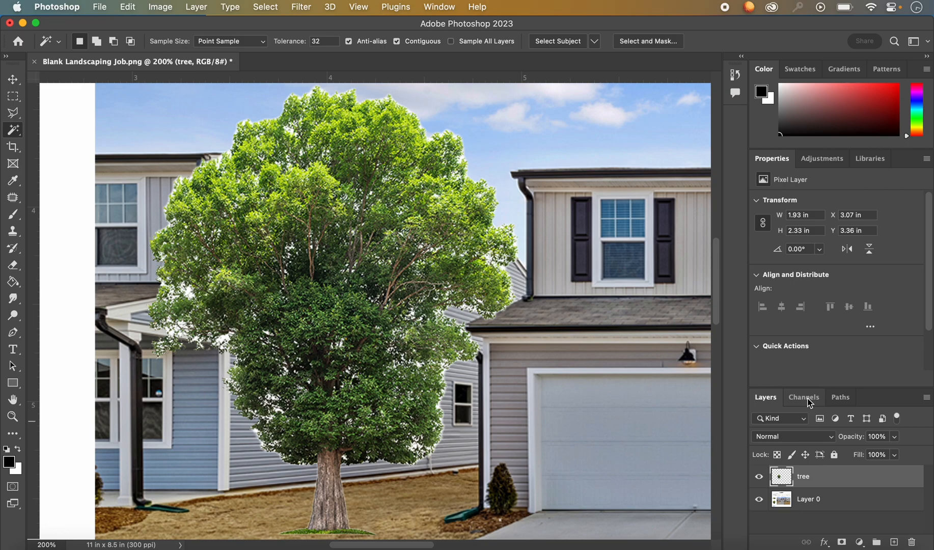
Step: Show the document's channels and compare the tree in the red, green and blue channels, then return to the RGB composite
left_click(455, 6)
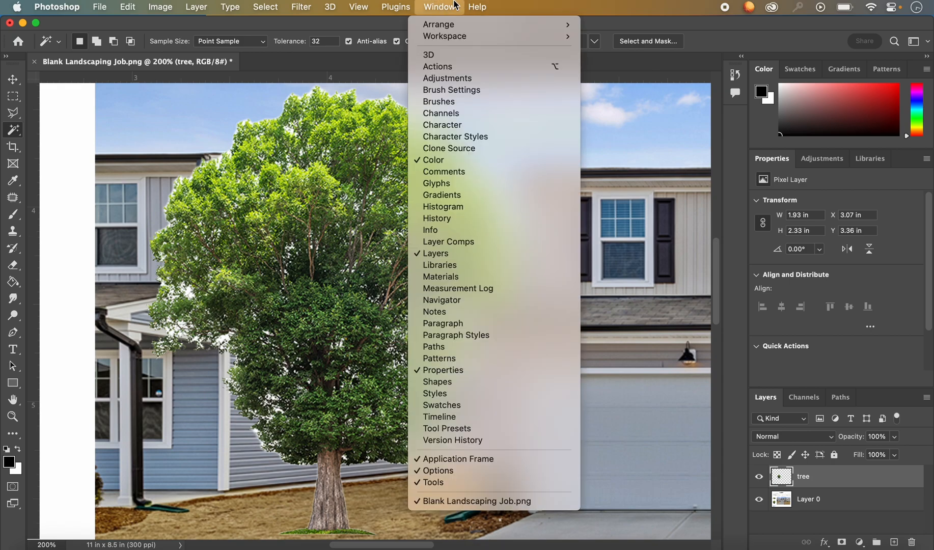
left_click(466, 117)
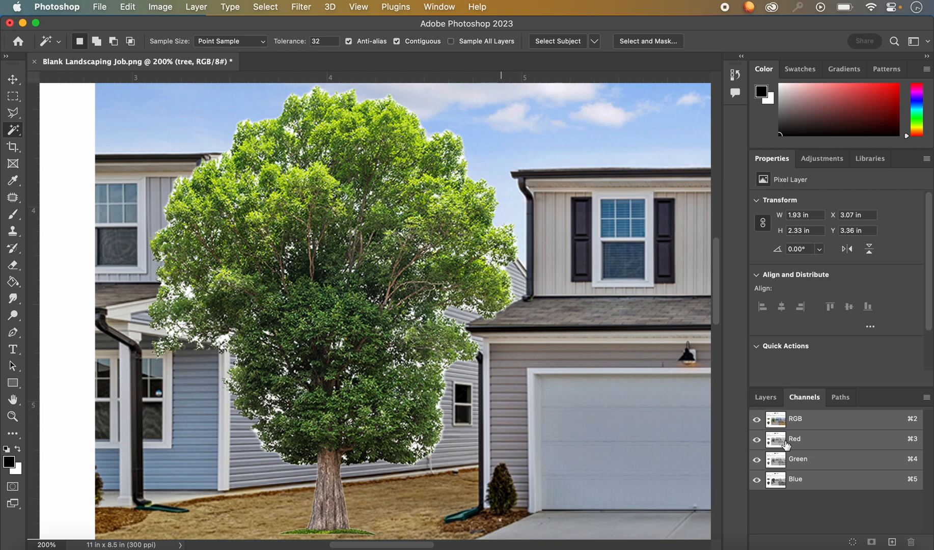
left_click(756, 480)
left_click(756, 460)
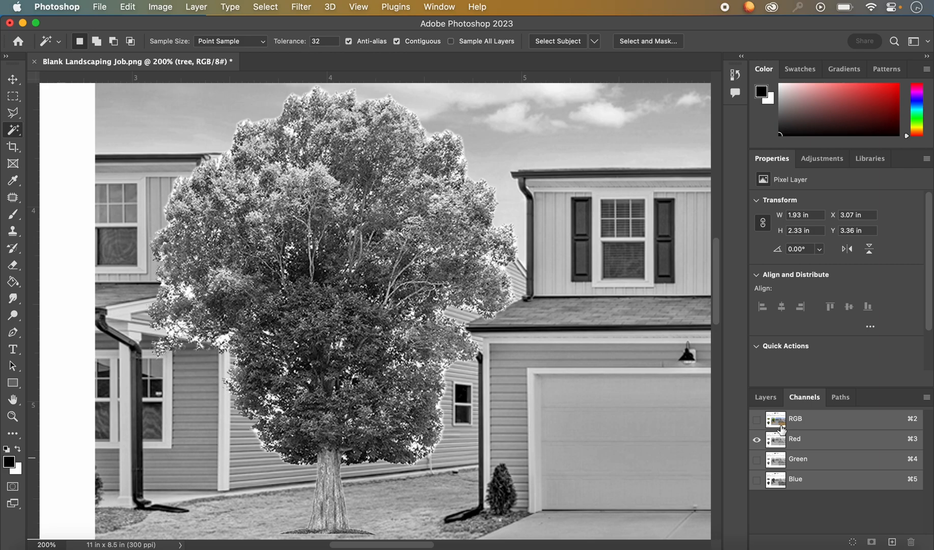
key("super+5")
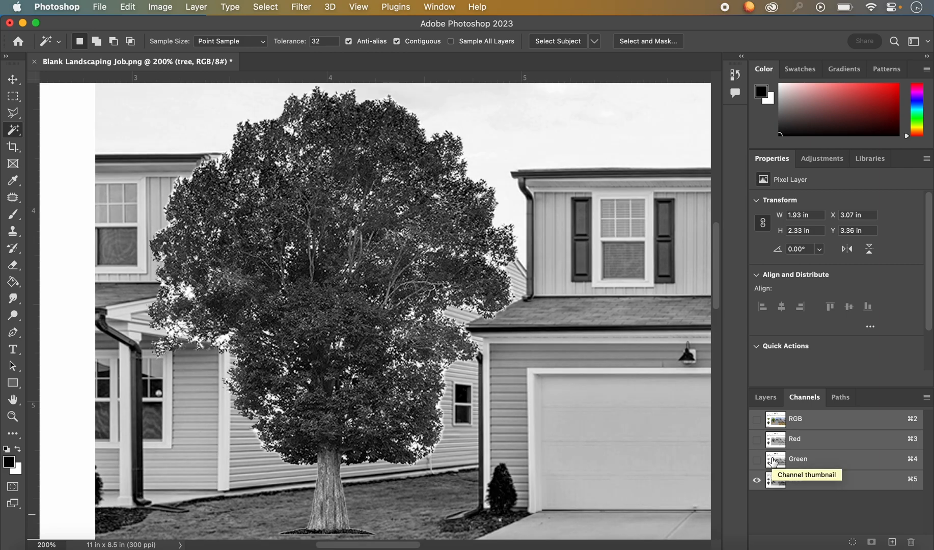
left_click(757, 459)
left_click(756, 439)
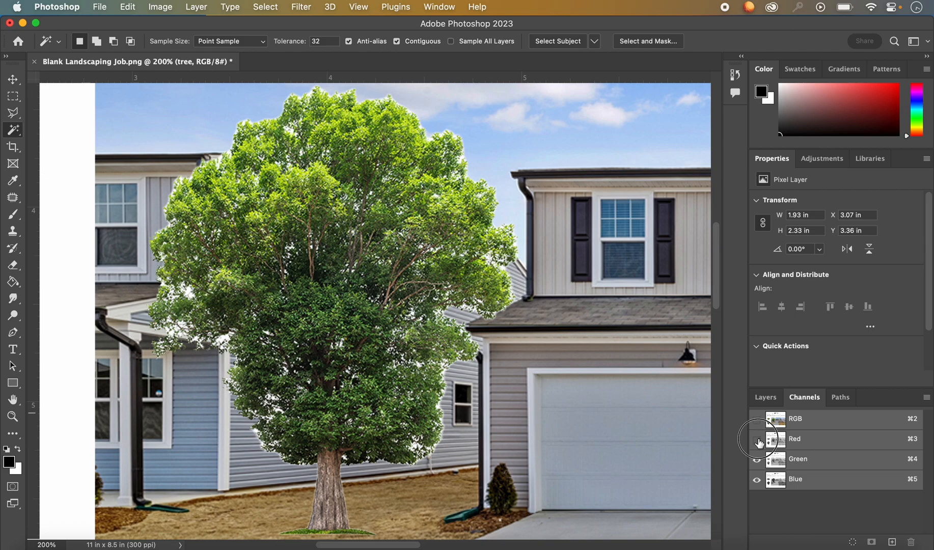
left_click(757, 439)
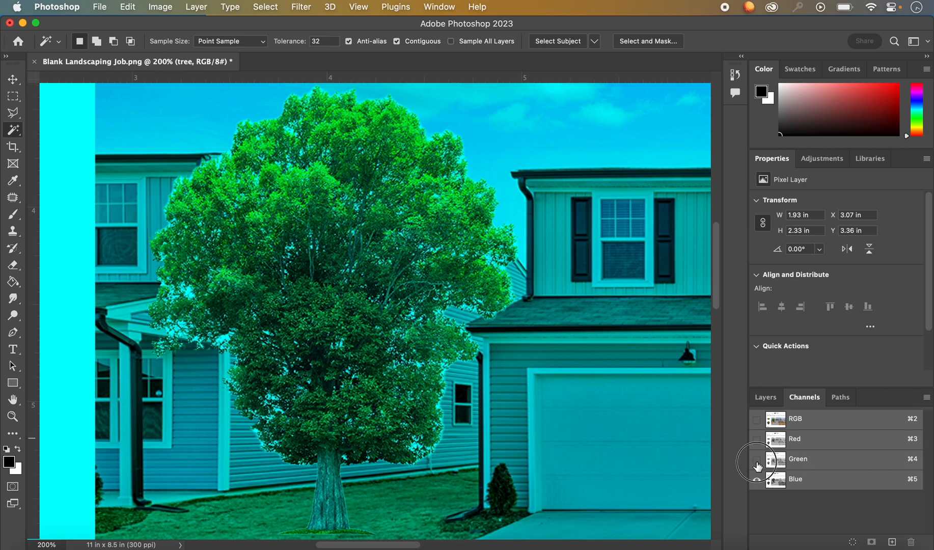
left_click(756, 460)
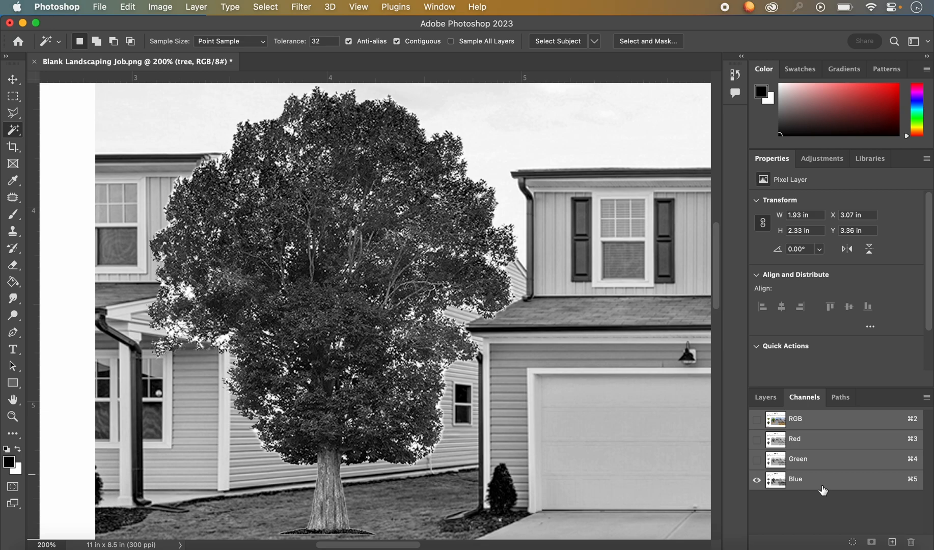
left_click(757, 419)
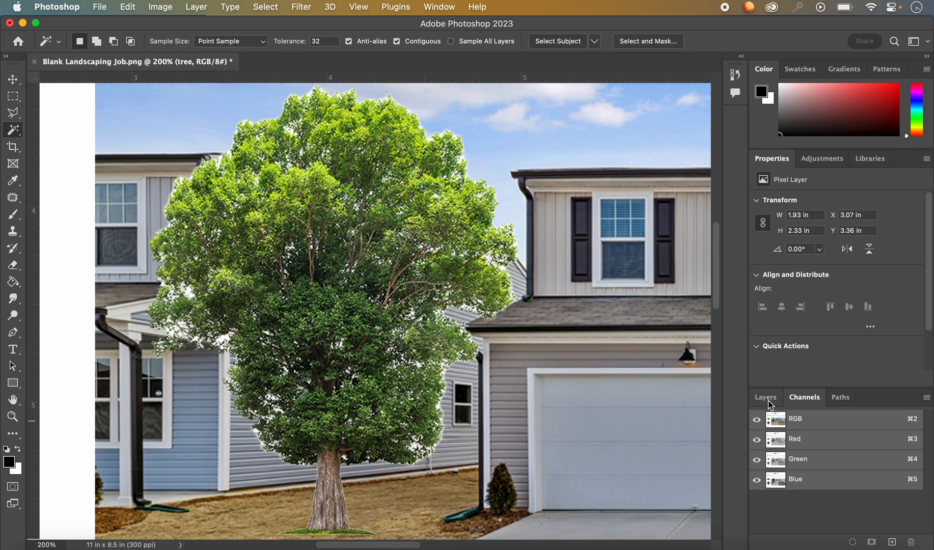
Step: Open the blending options of the tree layer and set Blend If to the Blue channel
left_click(766, 398)
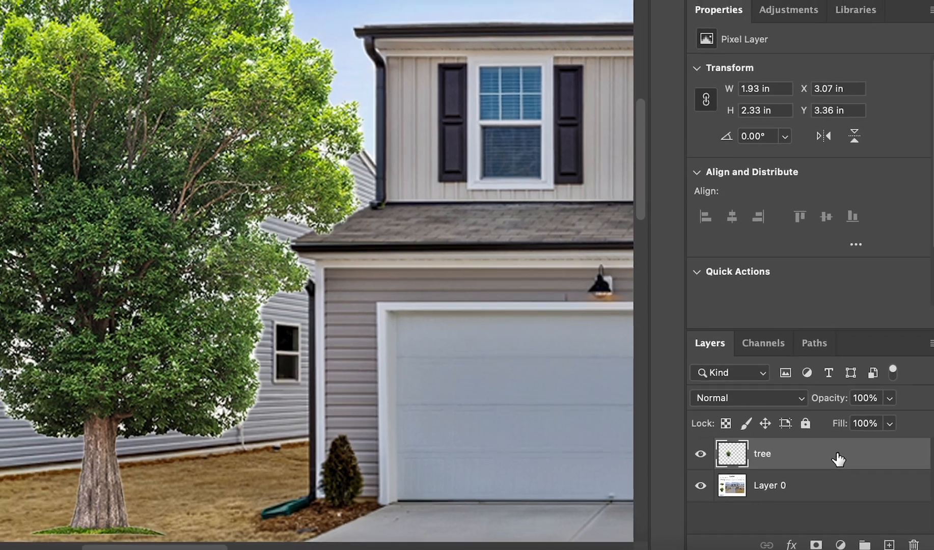
double_click(822, 446)
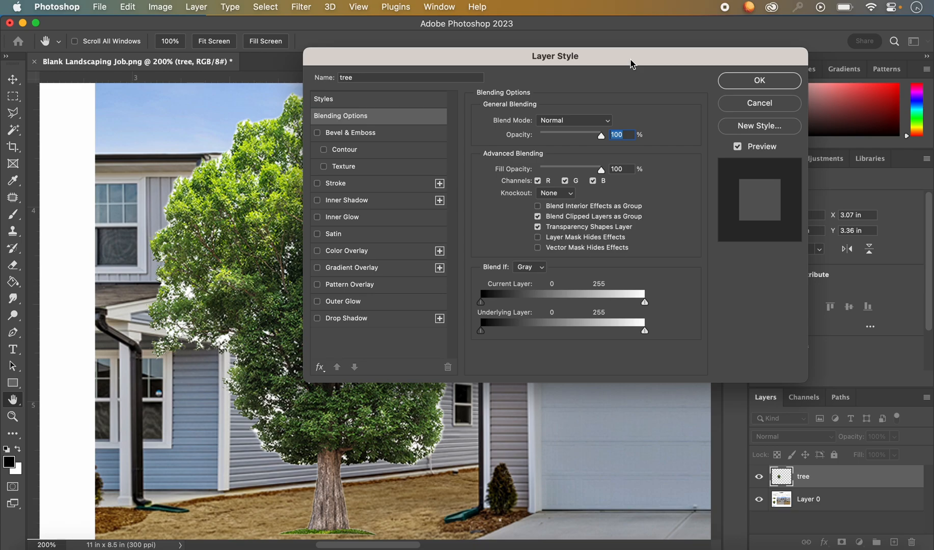
left_click_drag(630, 63, 741, 62)
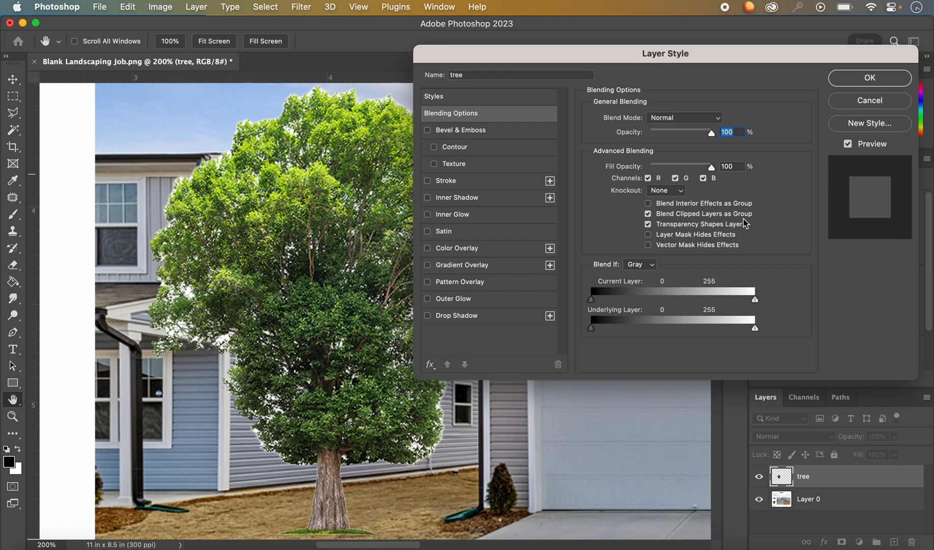
left_click(642, 264)
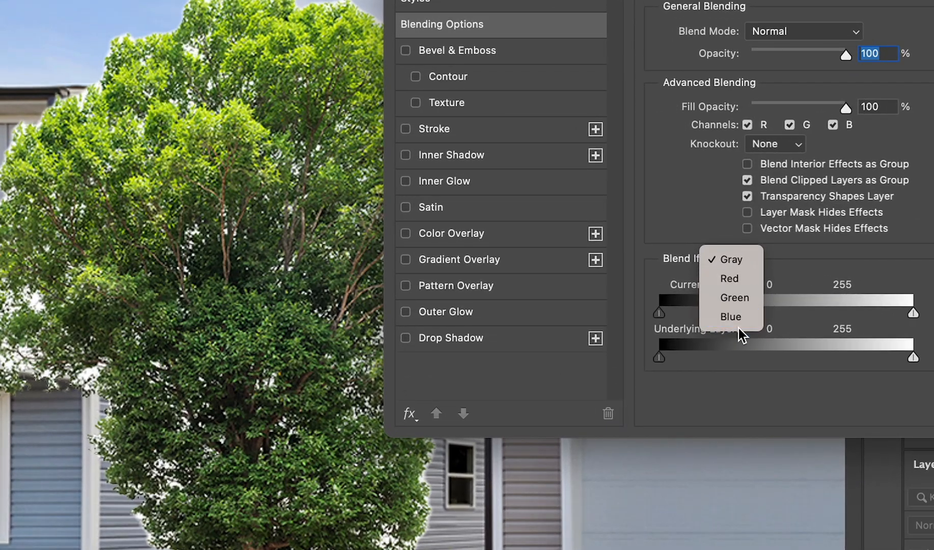
left_click(663, 307)
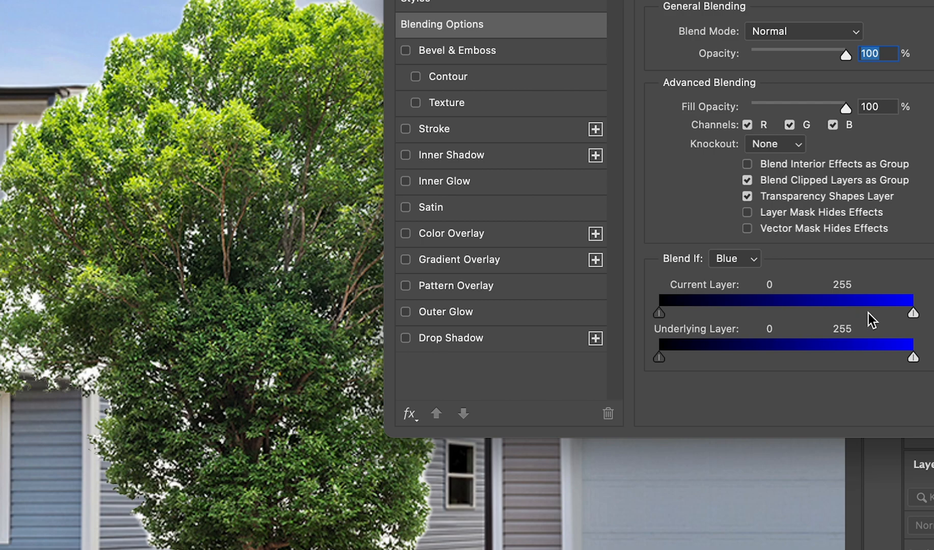
Step: Lower the current layer's upper Blend If limit to about 145 and apply the layer style to the tree
left_click(913, 313)
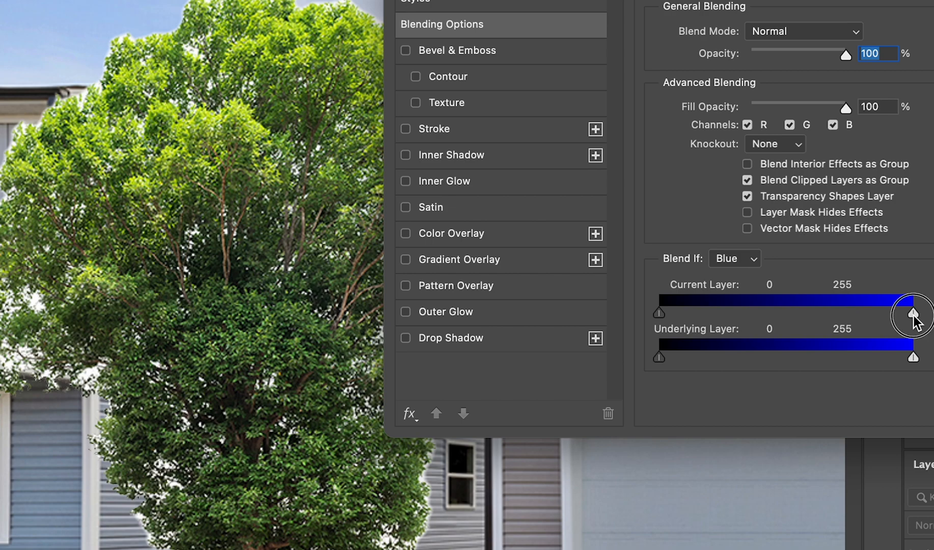
left_click_drag(913, 314, 865, 313)
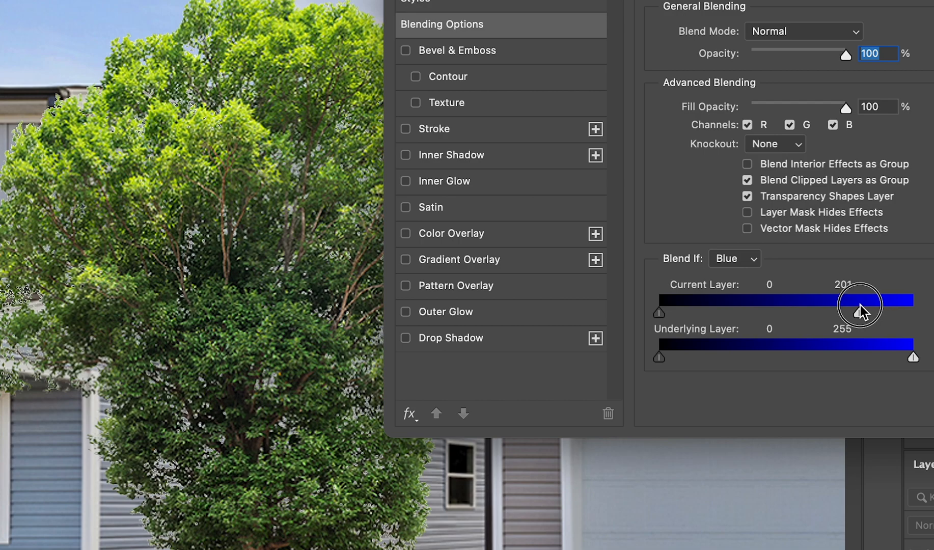
left_click_drag(860, 305, 797, 305)
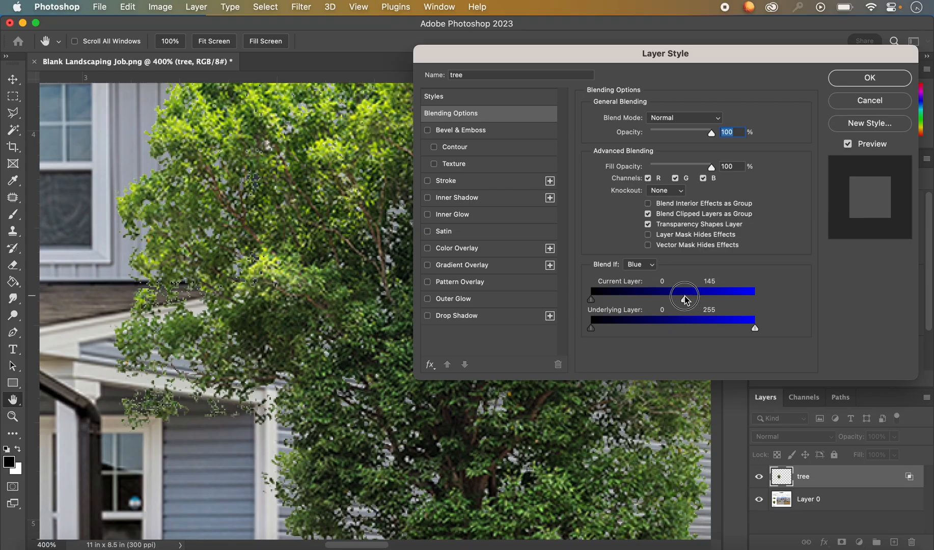
left_click_drag(682, 299, 682, 299)
left_click(885, 82)
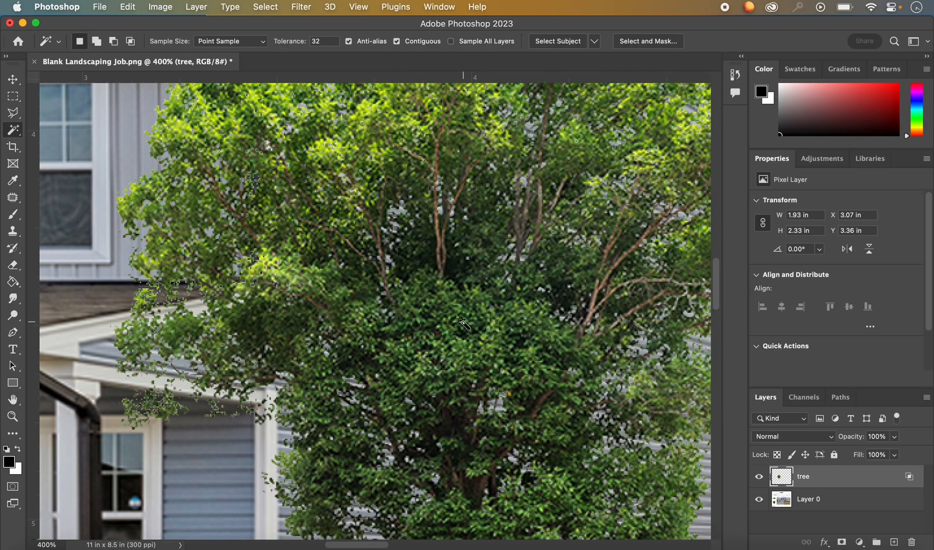
Step: Erase the stray specks around the lower edges of the tree's crown using the Eraser at size 20
key("super+minus")
scroll(461, 321, "down", 4)
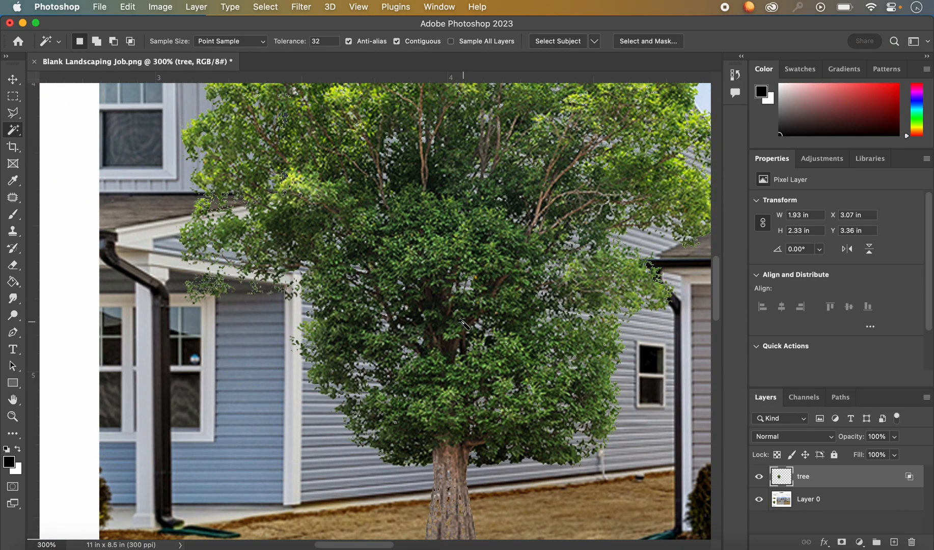
scroll(462, 320, "up", 5)
key("super+minus")
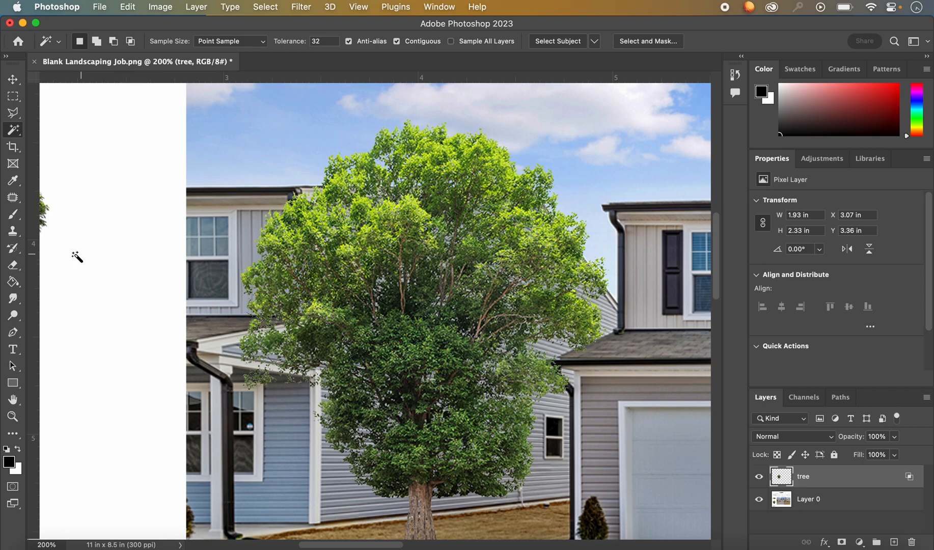
key("e")
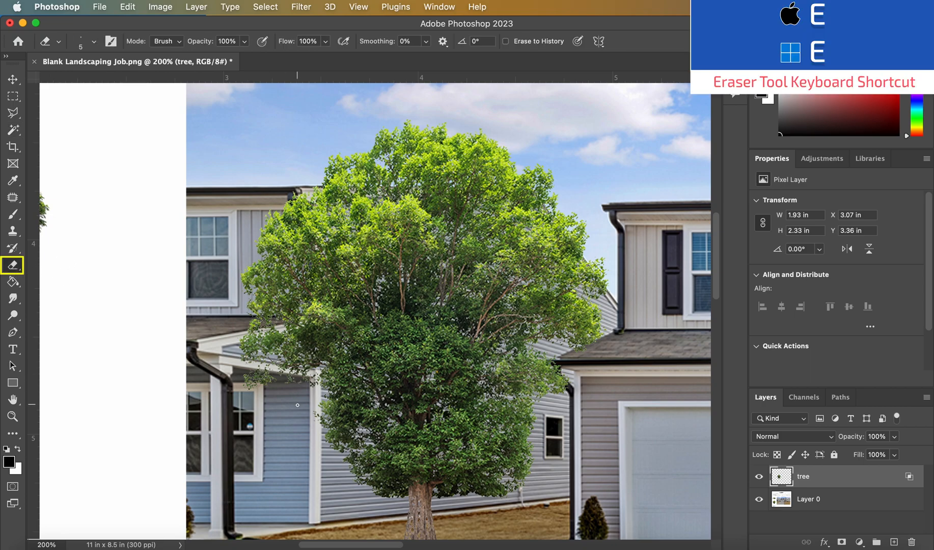
key("bracketright")
key("bracketright")
key("bracketright")
key("bracketright")
key("bracketright")
key("bracketright")
key("bracketright")
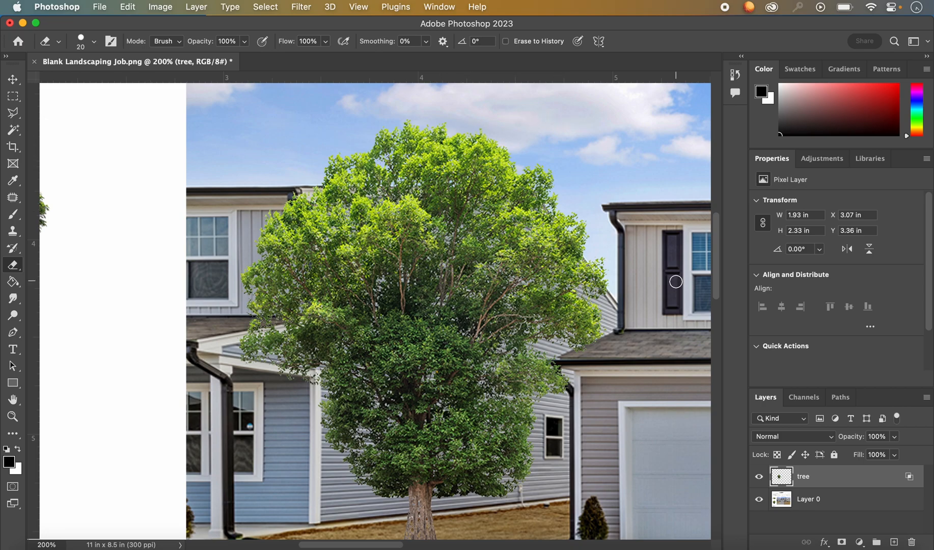
Step: Add an Exposure adjustment clipped to the tree layer with exposure -0.34, offset -0.0042 and gamma correction 0.93
key("super+minus")
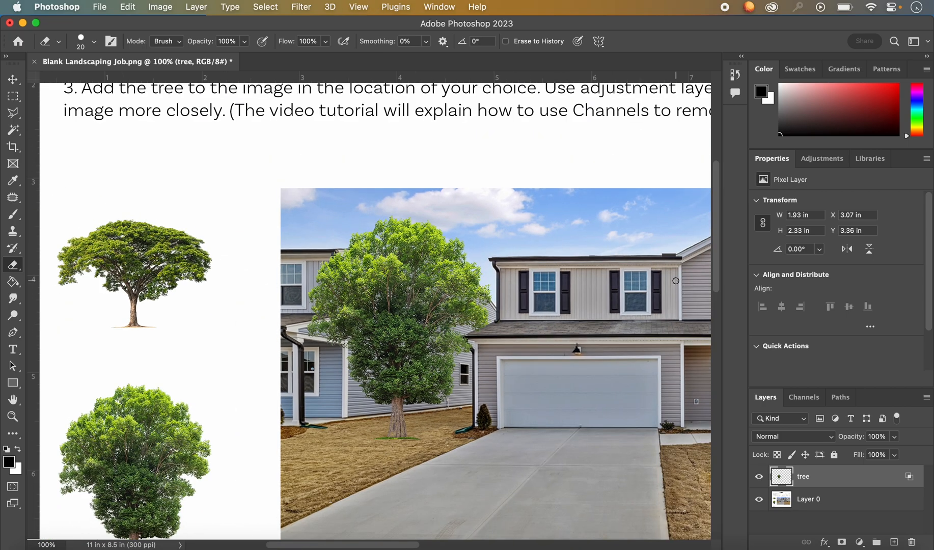
scroll(675, 281, "right", 5)
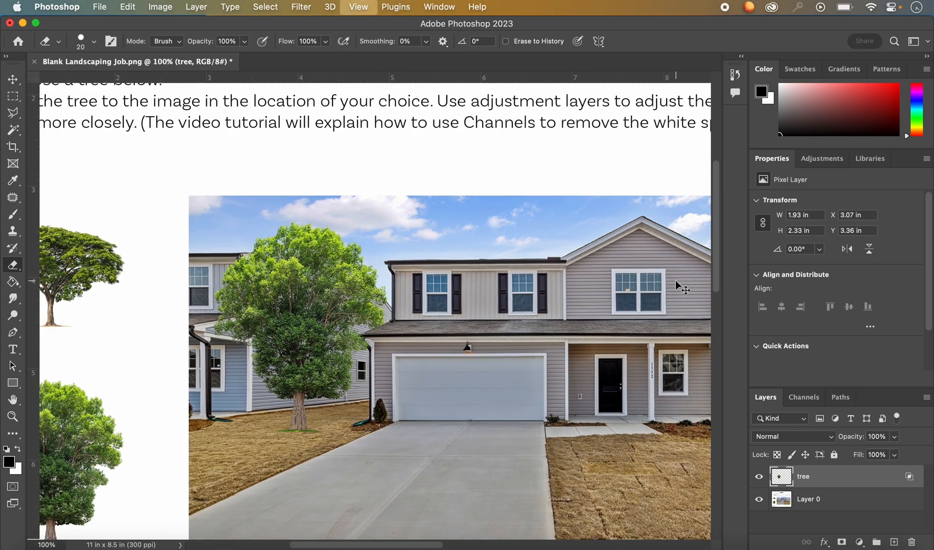
key("super+minus")
scroll(676, 280, "right", 3)
scroll(675, 280, "up", 1)
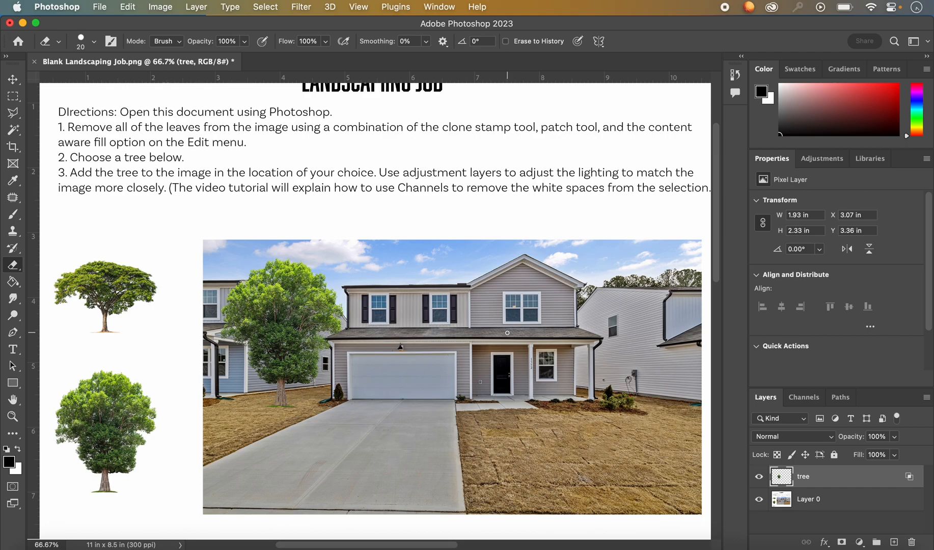
left_click(860, 543)
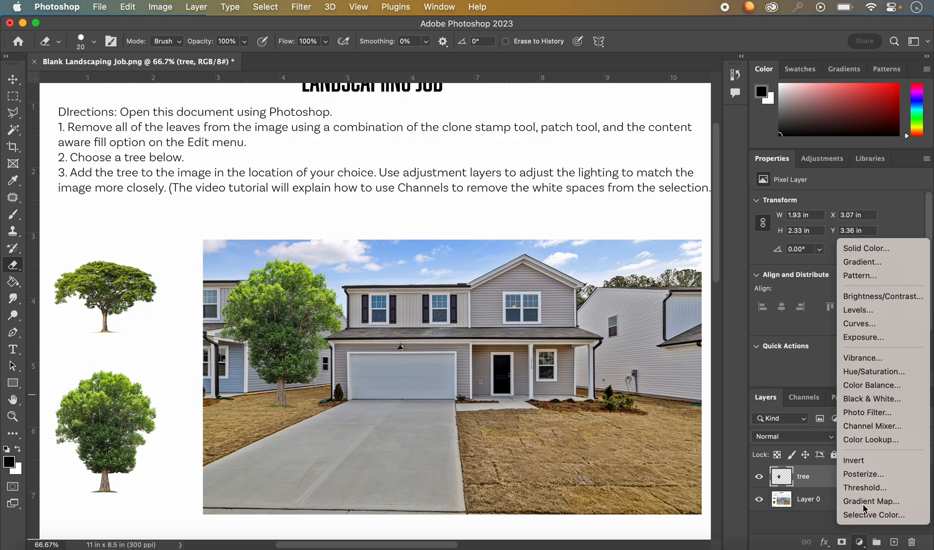
left_click(876, 340)
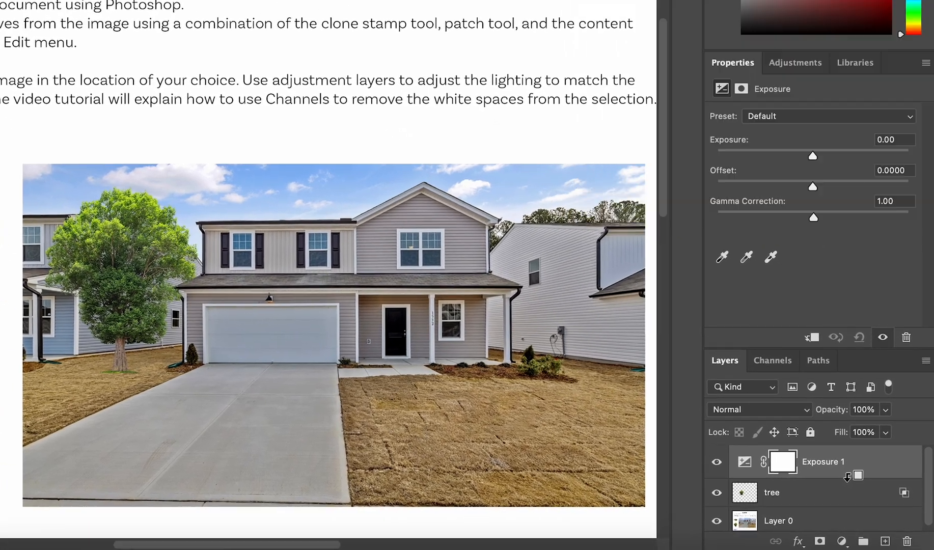
left_click(847, 476, "alt")
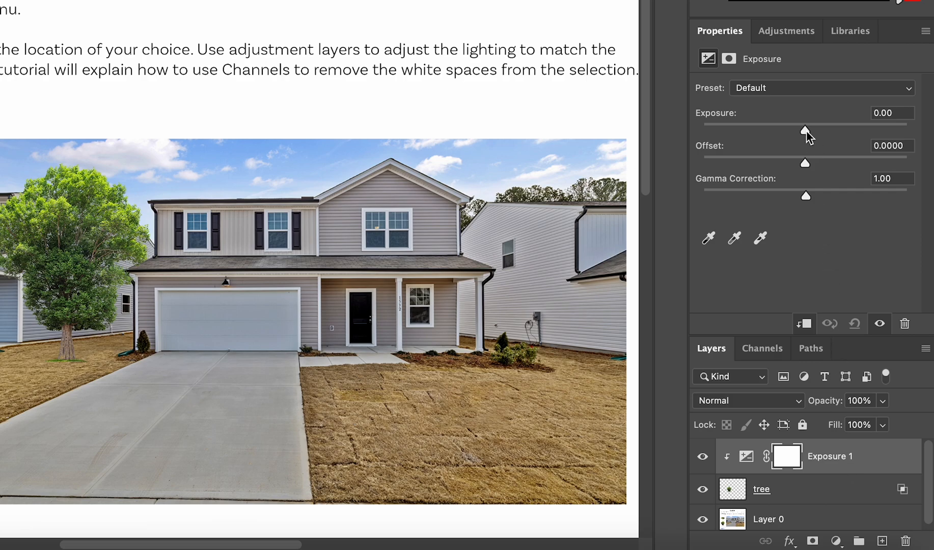
left_click_drag(805, 133, 811, 197)
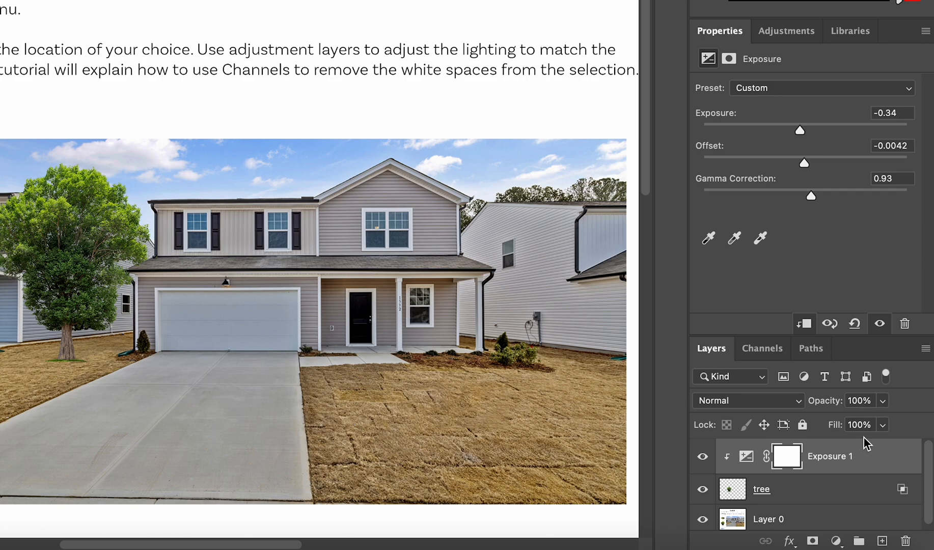
Step: Add a Curves adjustment clipped to the tree and bend the RGB curve slightly downward to darken the foliage
left_click(836, 542)
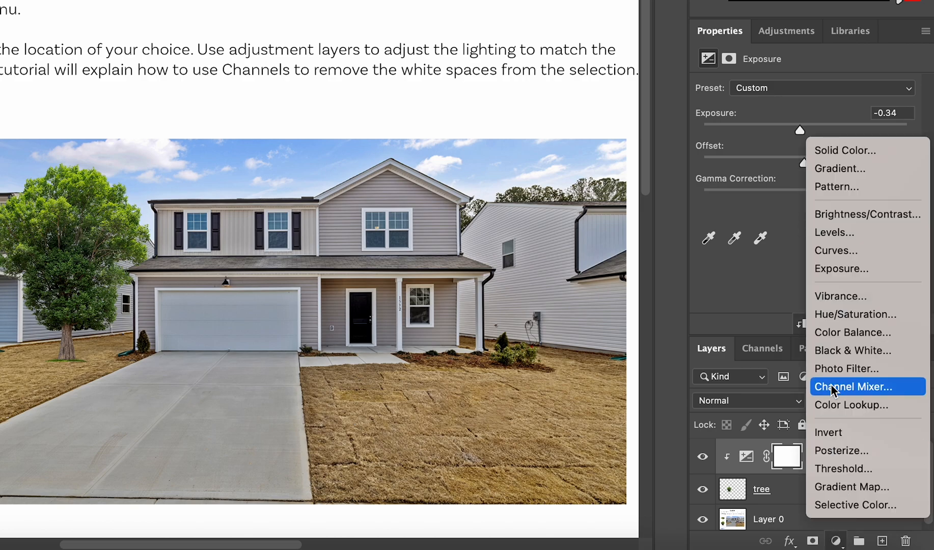
left_click(830, 251)
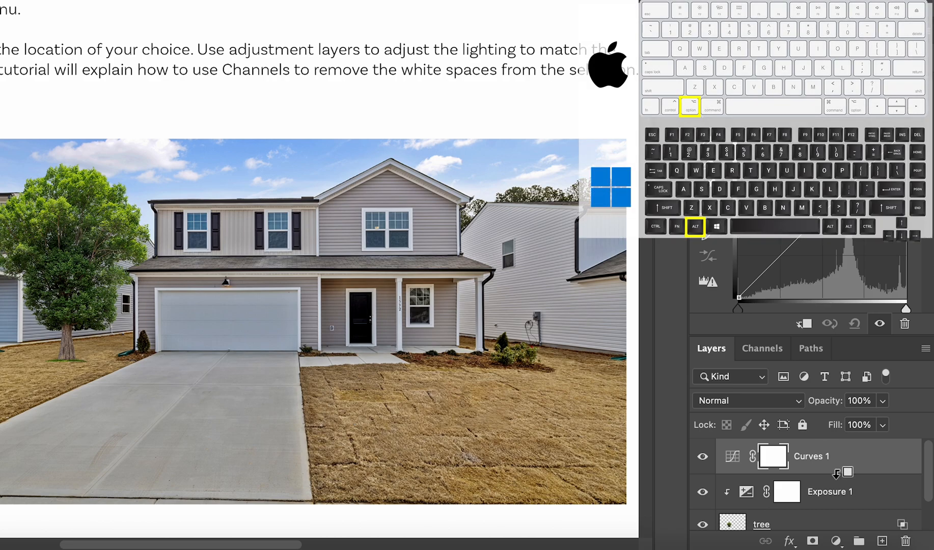
left_click(836, 472, "alt")
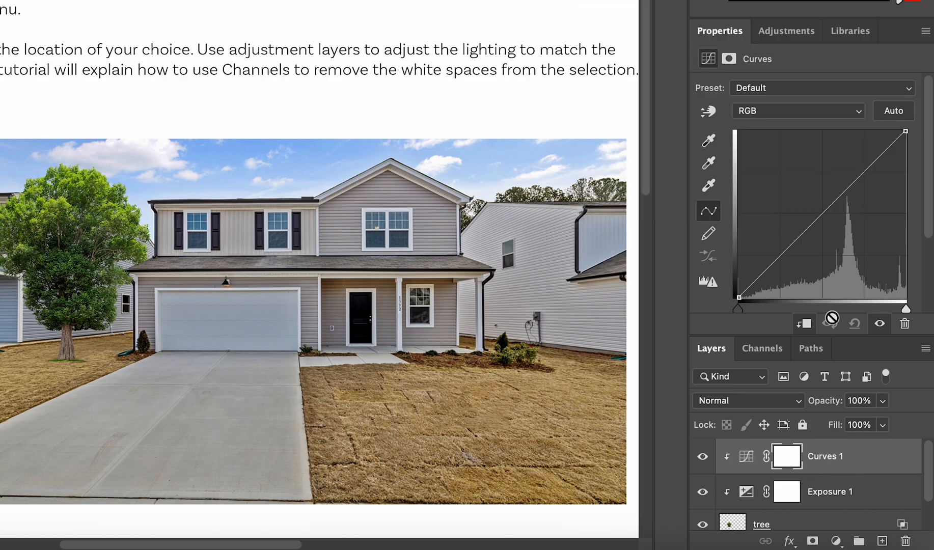
left_click_drag(852, 189, 860, 199)
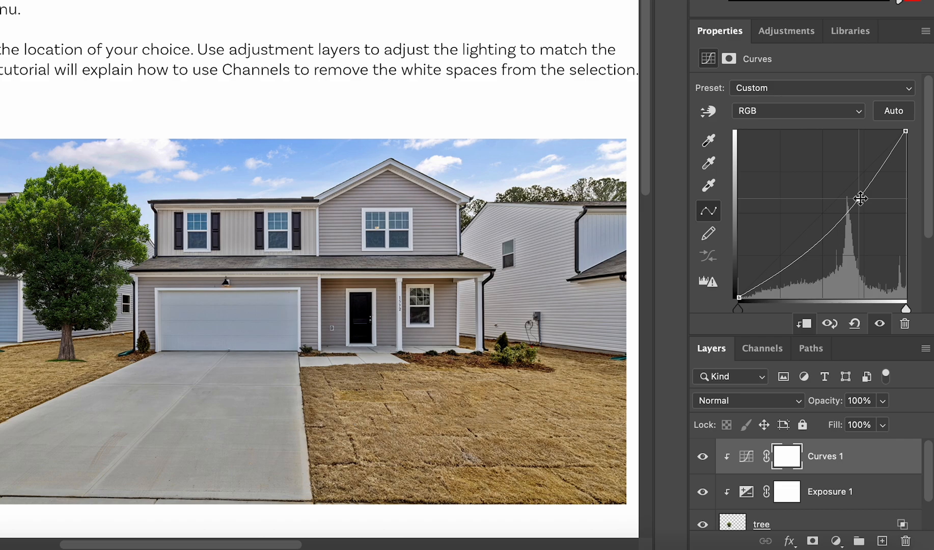
Step: Add a Brightness/Contrast adjustment over the whole image with brightness 35 and contrast -9
left_click(837, 541)
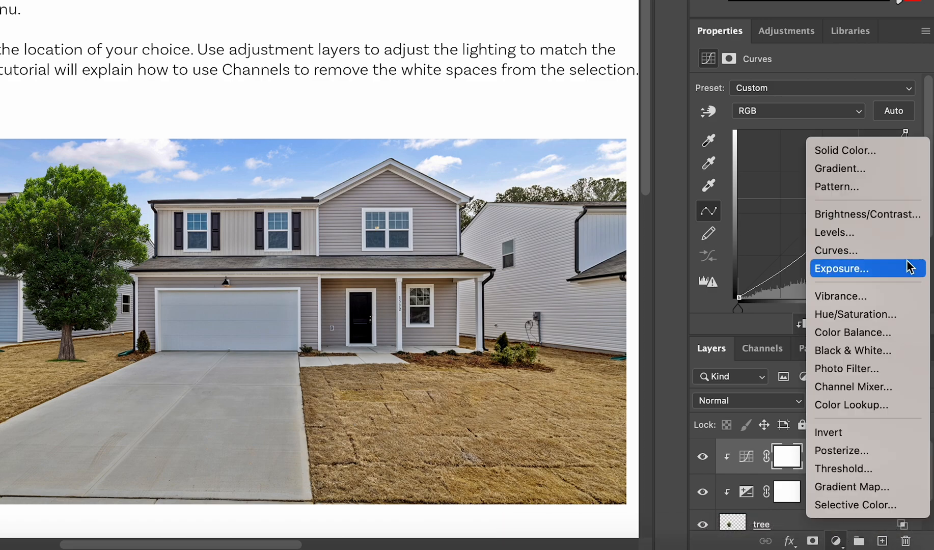
left_click(907, 217)
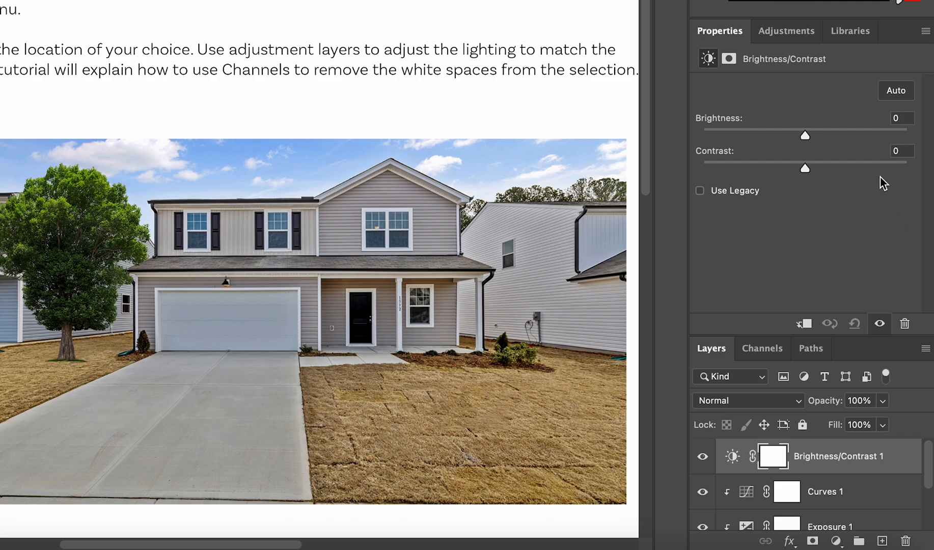
left_click_drag(805, 134, 789, 174)
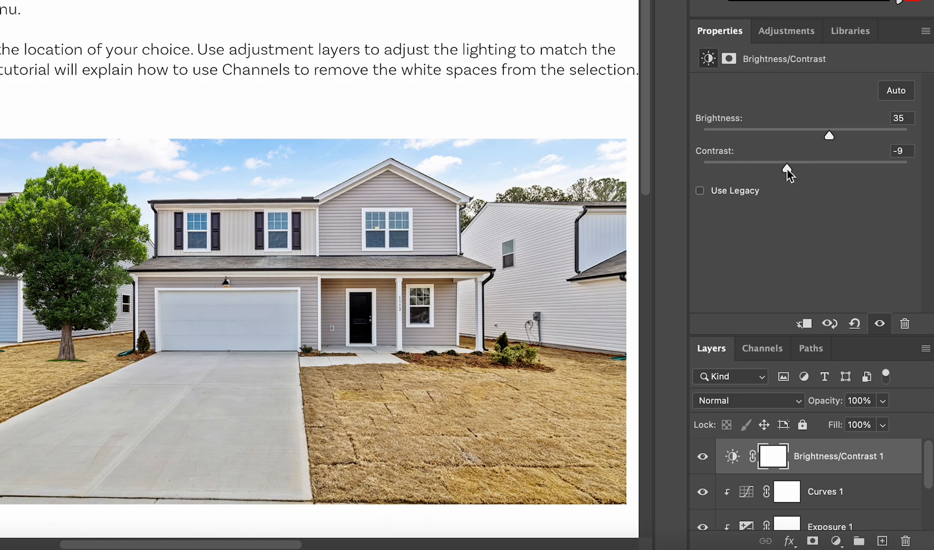